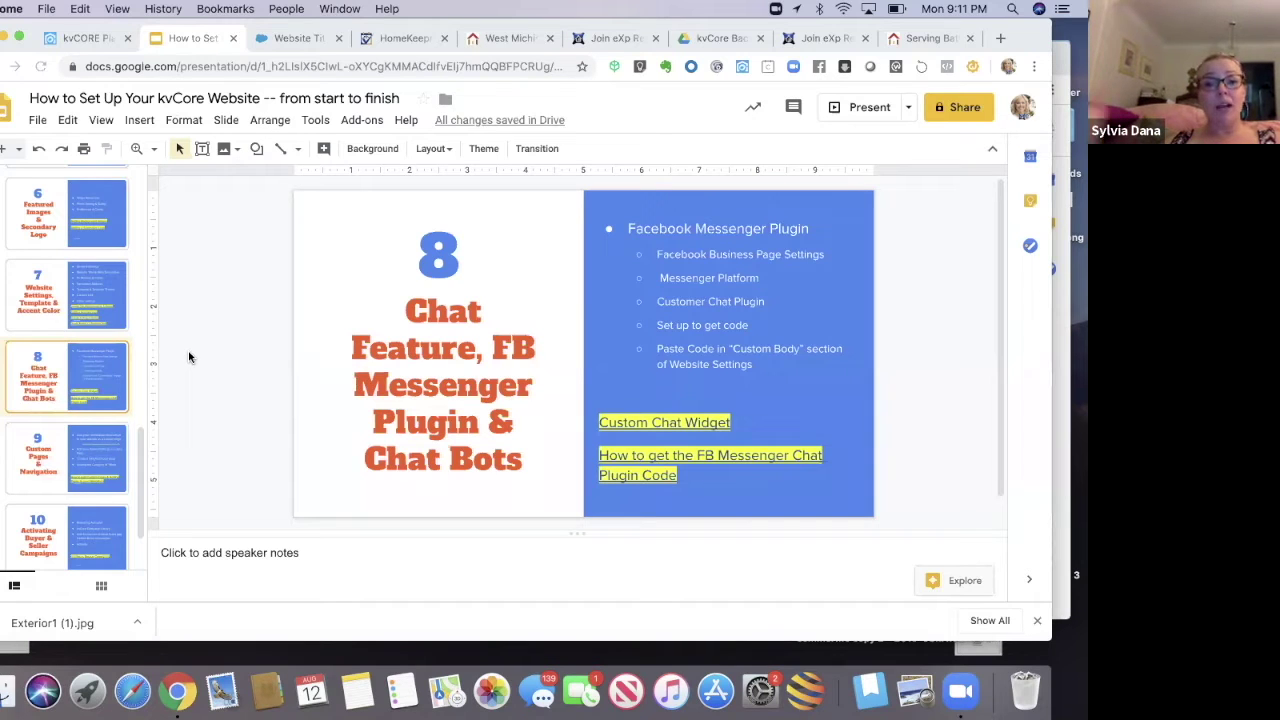
# - Switch to The Leonard Group website and reload it to examine its Messenger chat widget
pyautogui.click(88, 39)
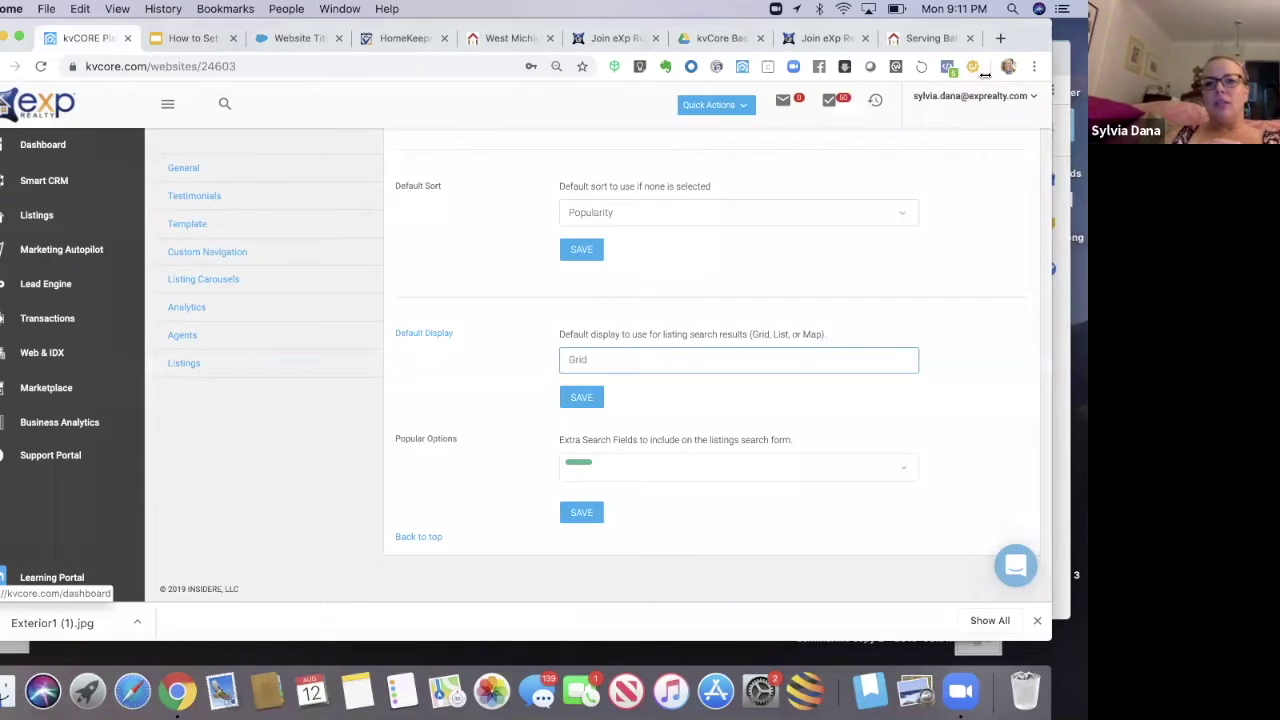
pyautogui.click(940, 42)
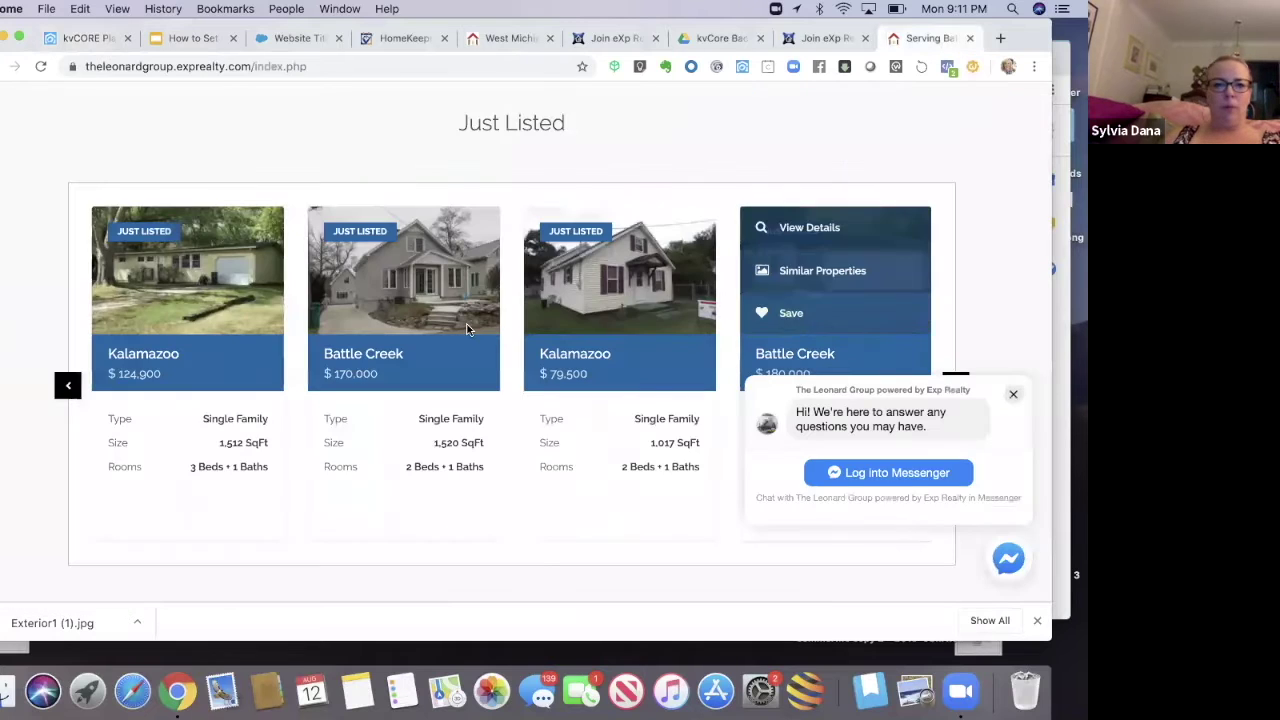
pyautogui.click(40, 66)
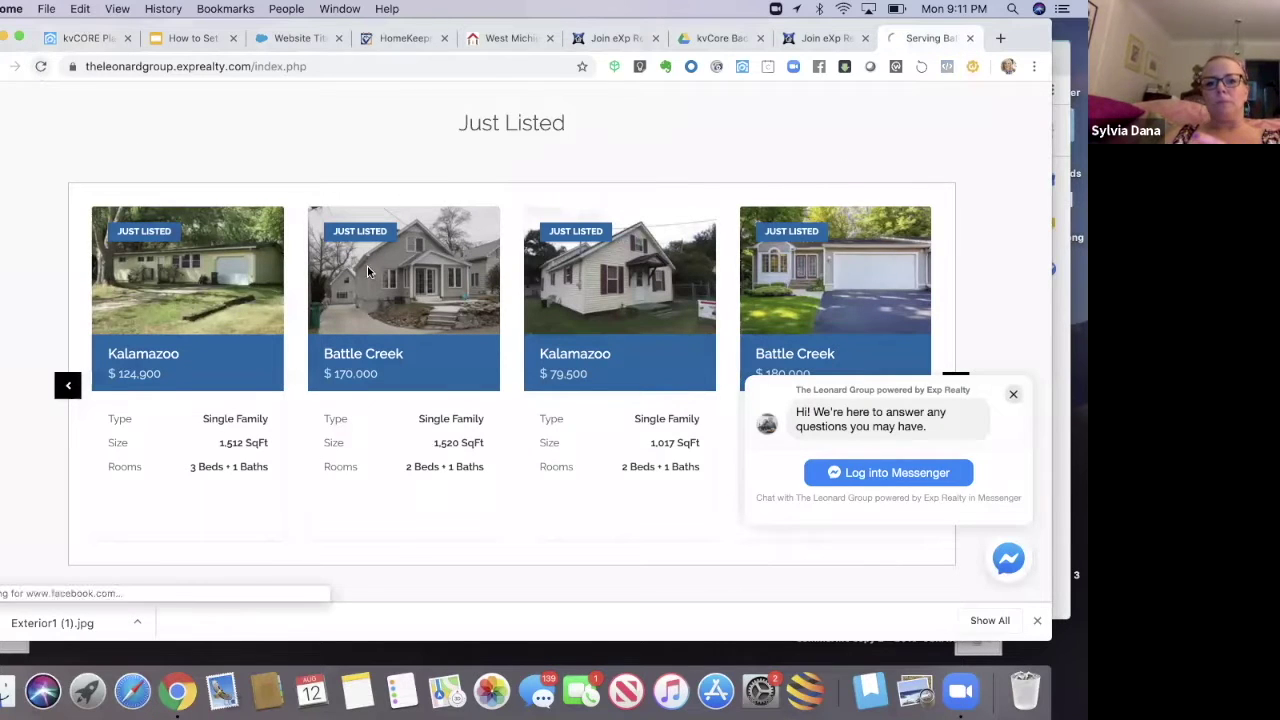
pyautogui.moveTo(889, 343)
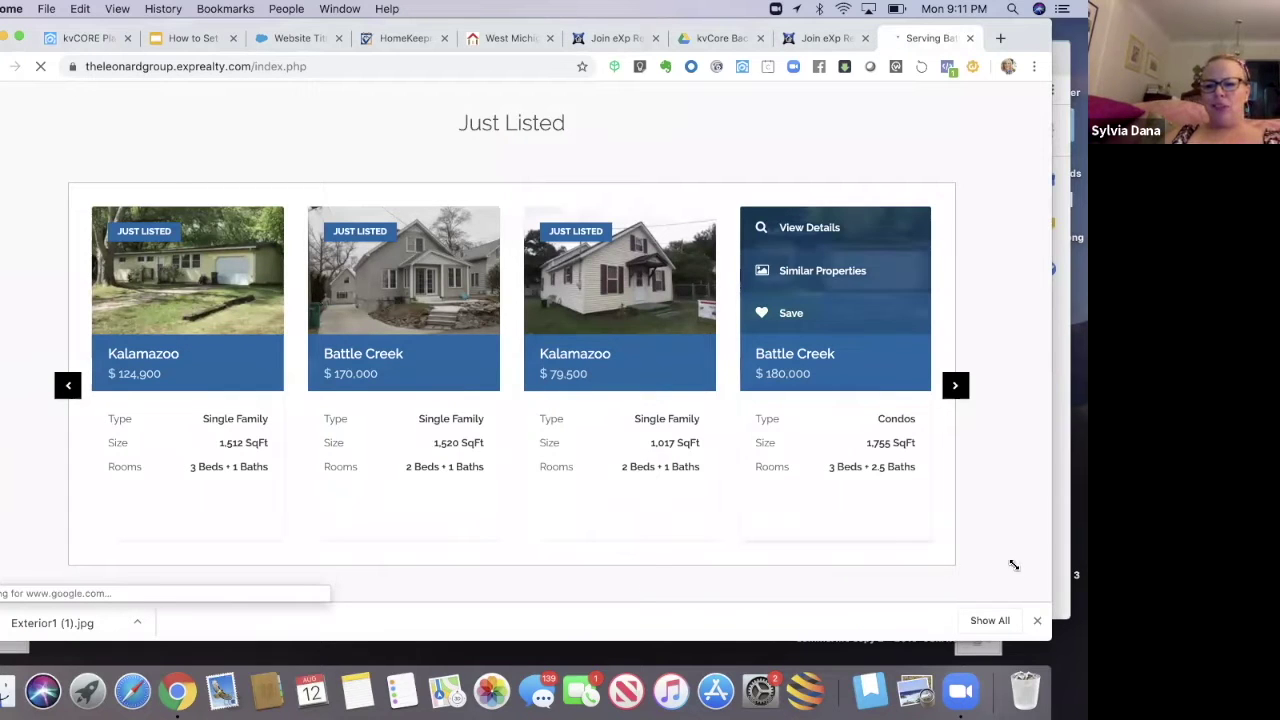
pyautogui.moveTo(1044, 640); pyautogui.dragTo(1006, 592)
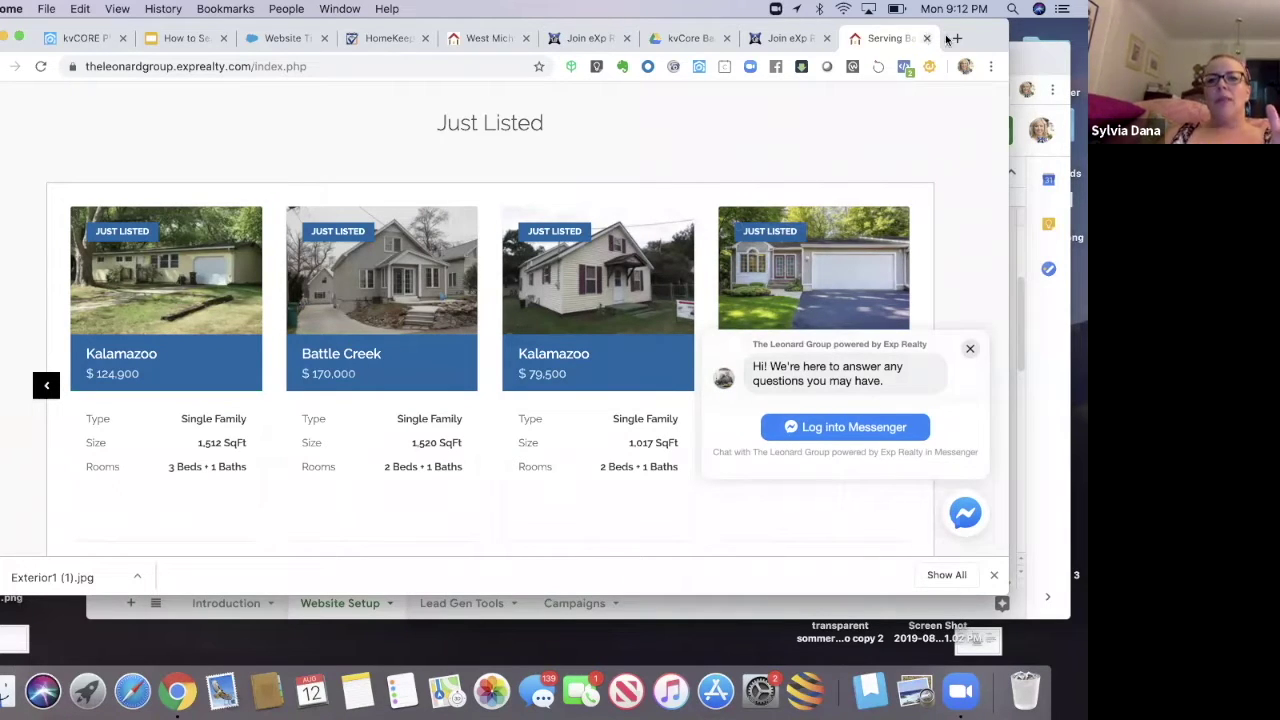
# - Close The Leonard Group website and bring the browser window with the West Michigan Homes site forward
pyautogui.press('super+w')
pyautogui.moveTo(947, 38); pyautogui.dragTo(966, 104)
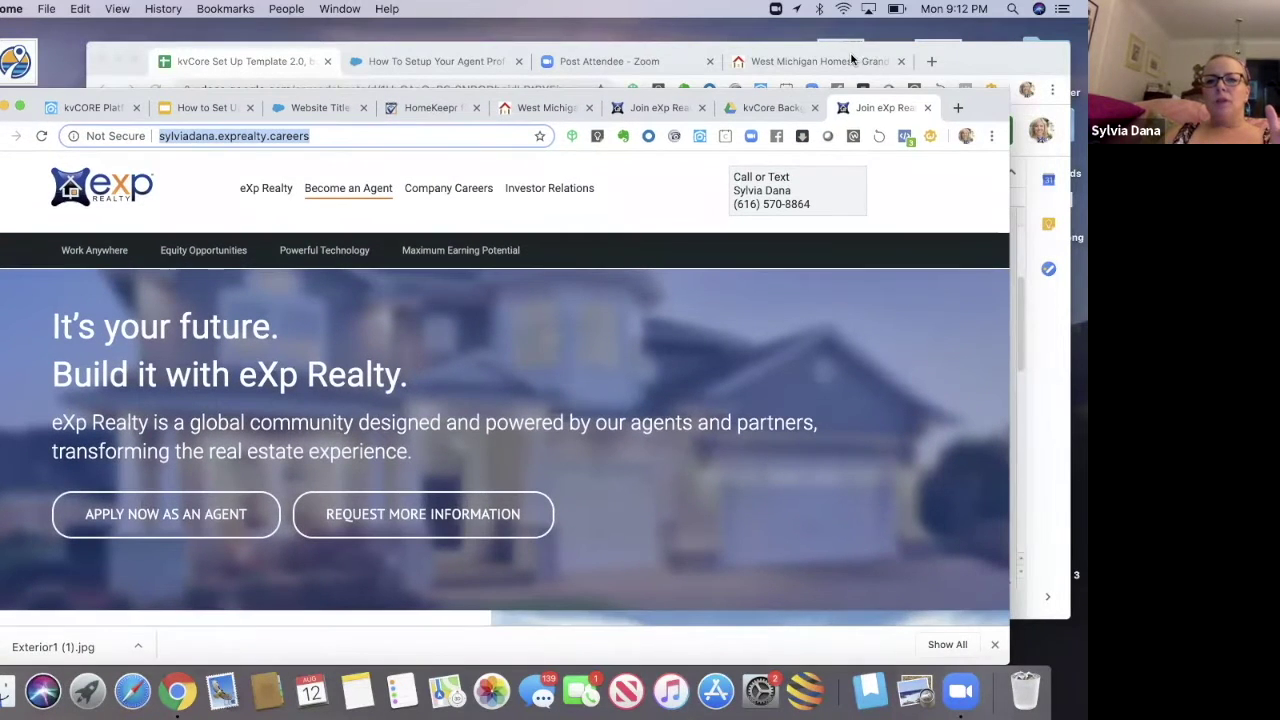
pyautogui.click(940, 62)
pyautogui.moveTo(923, 58); pyautogui.dragTo(889, 50)
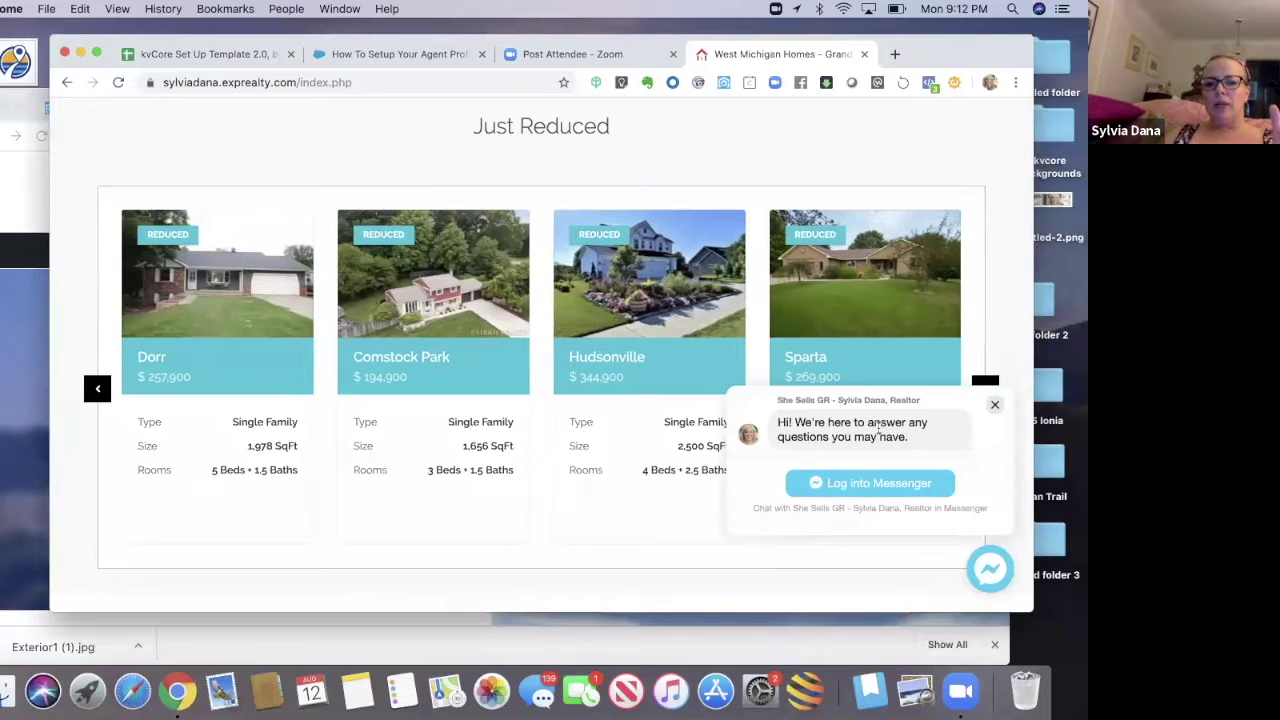
# - Log into Messenger from the site's chat widget with the saved account e-mail and password, then close the chat
pyautogui.click(853, 484)
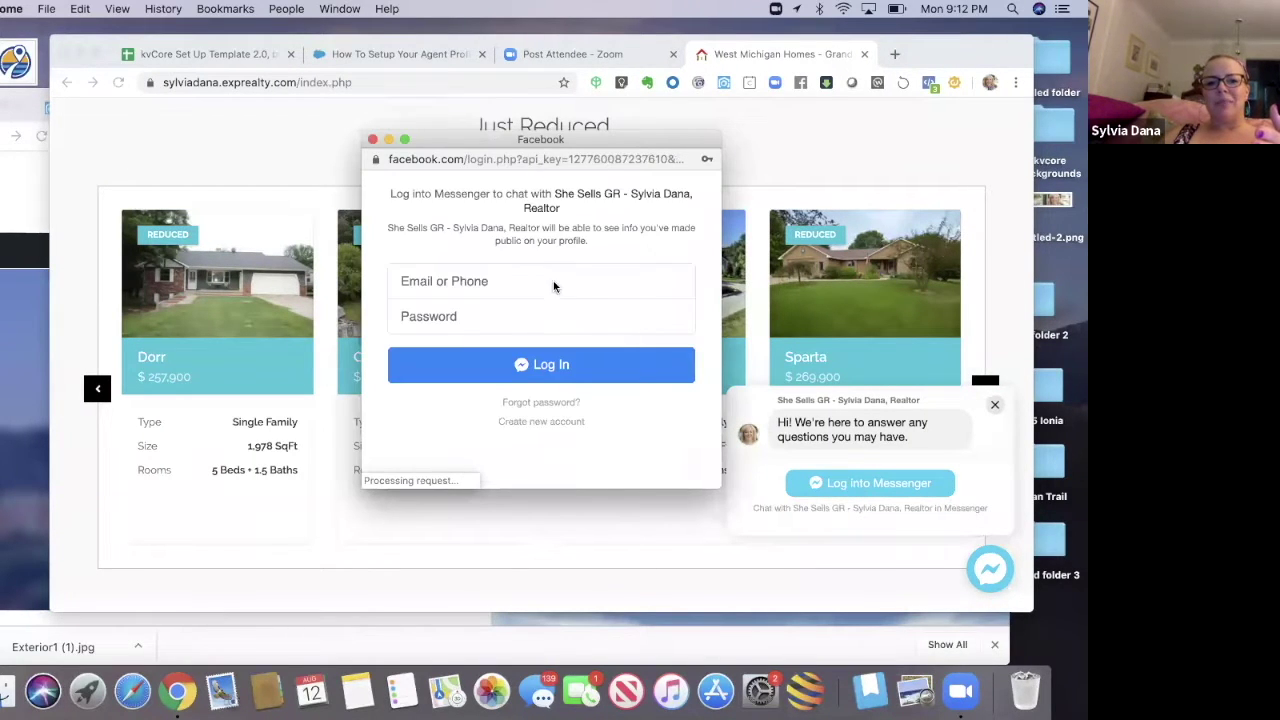
pyautogui.click(540, 284)
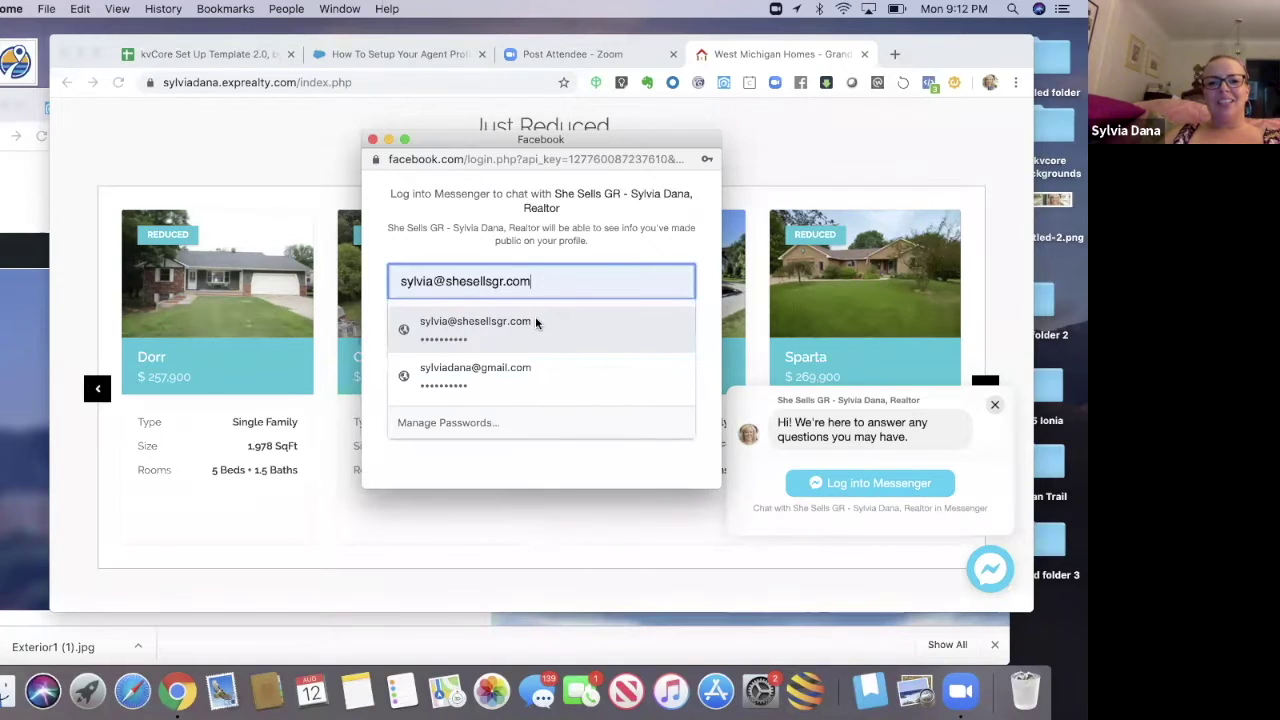
pyautogui.click(529, 325)
pyautogui.click(533, 372)
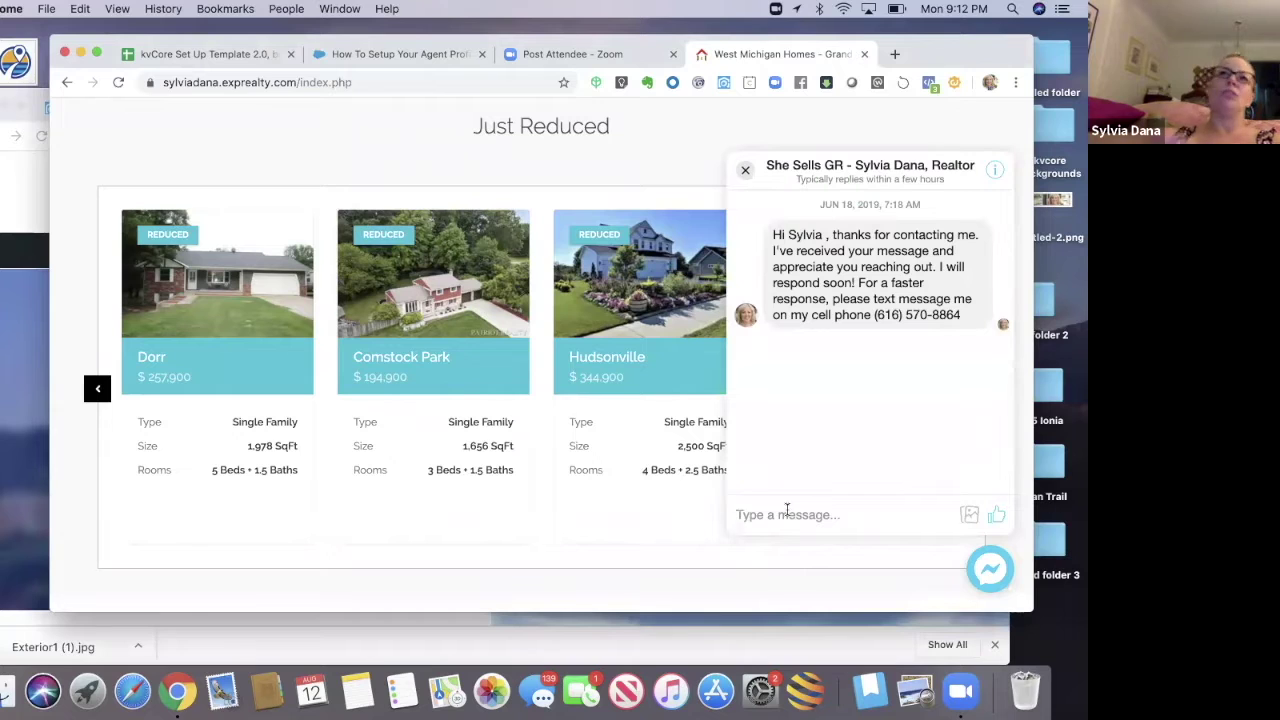
pyautogui.click(787, 510)
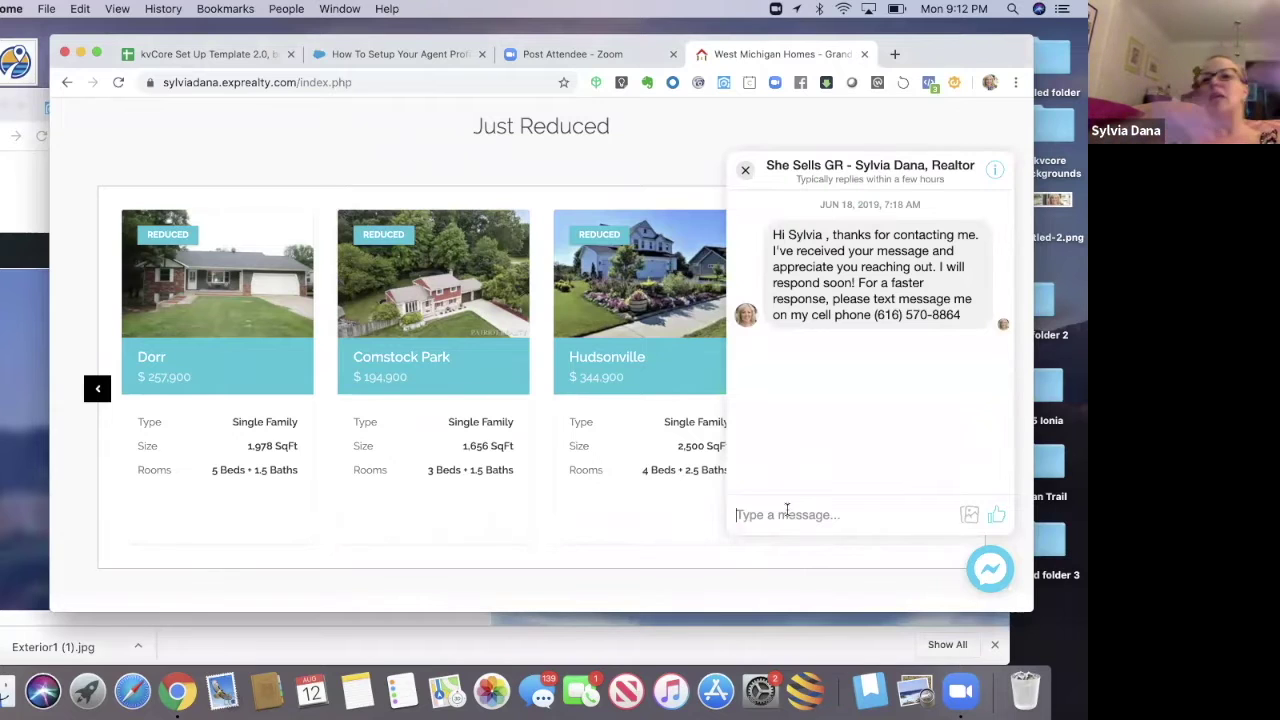
pyautogui.click(746, 172)
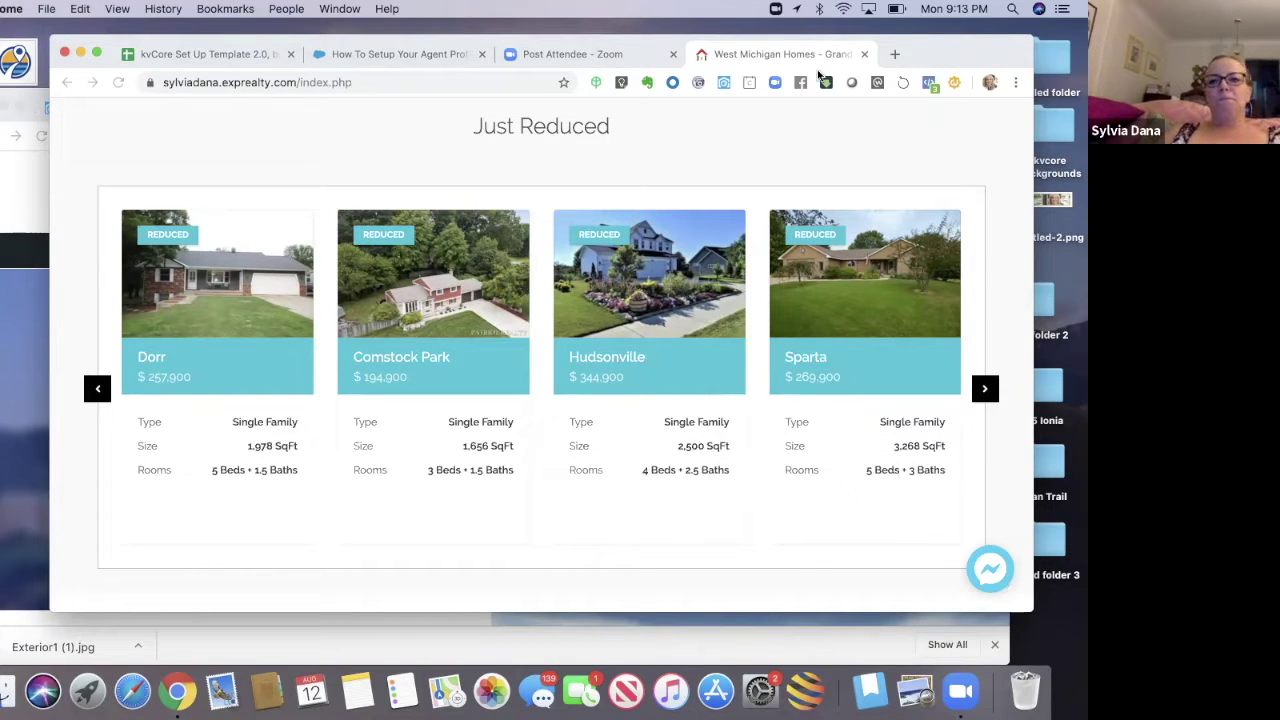
# - Open Facebook in a new tab, go to the She Sells GR business page and widen the window
pyautogui.moveTo(946, 54); pyautogui.dragTo(945, 84)
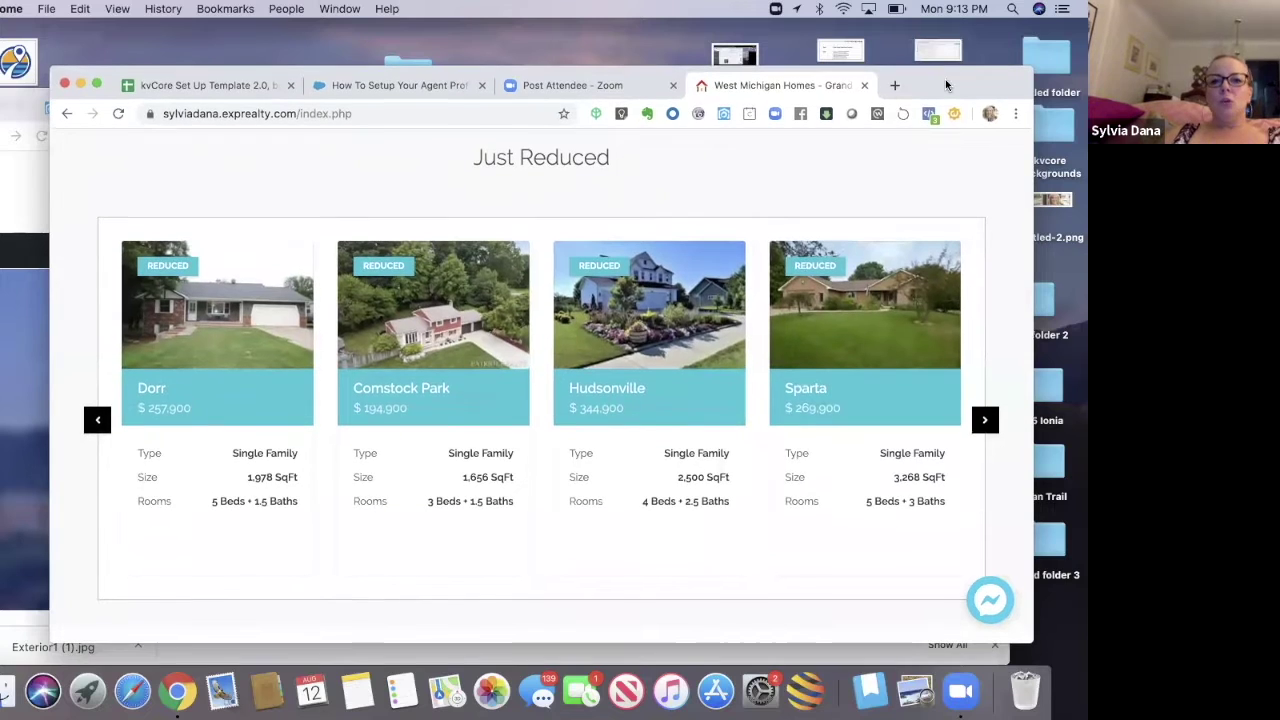
pyautogui.click(895, 88)
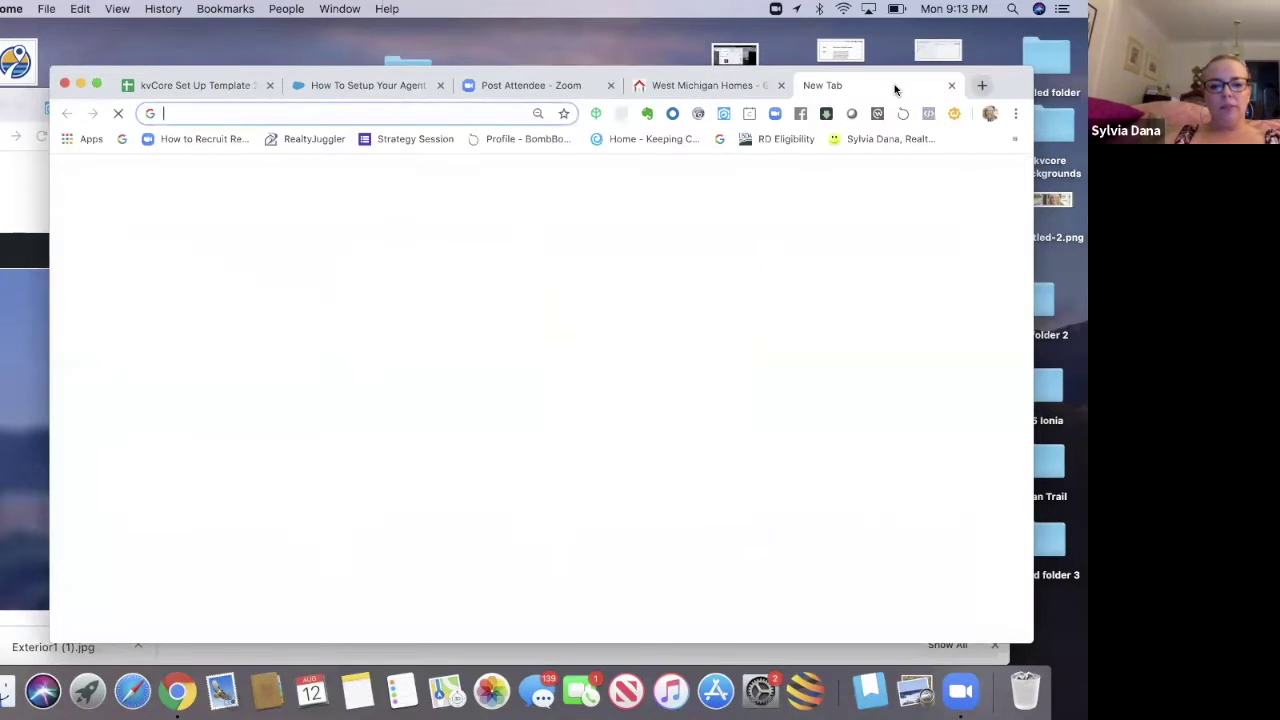
pyautogui.write('fa')
pyautogui.press('Return')
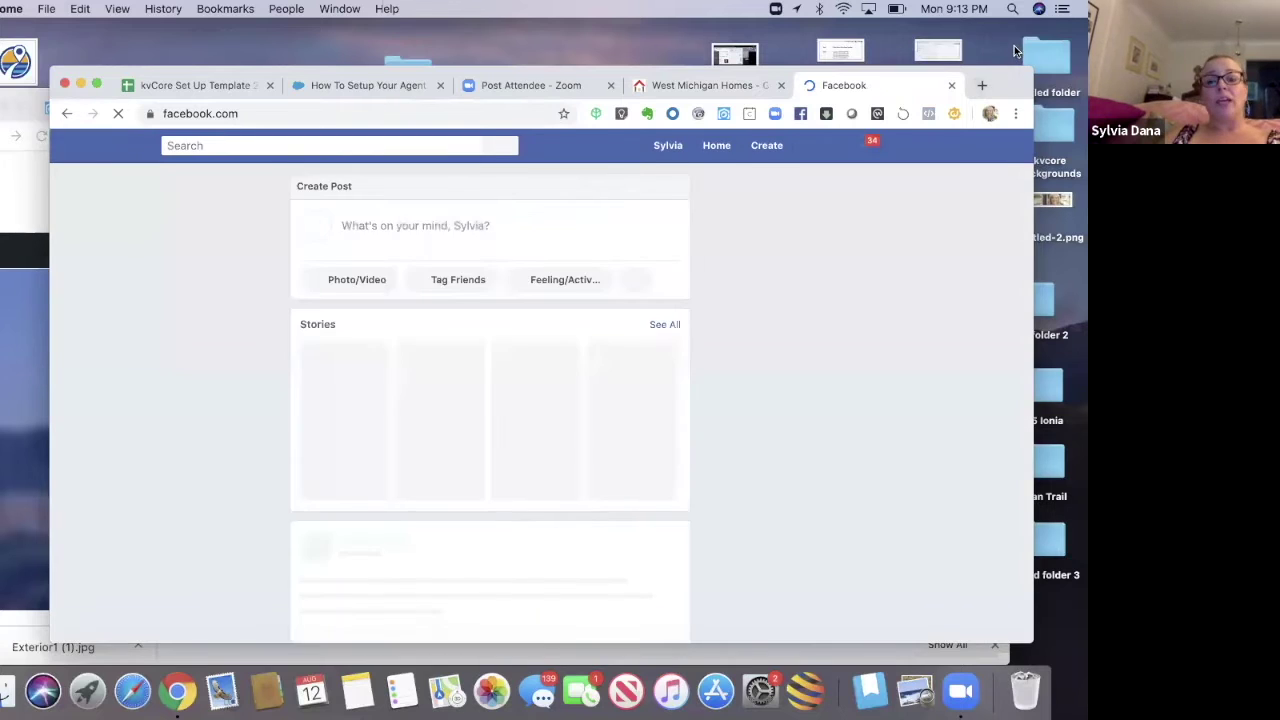
pyautogui.moveTo(1002, 88); pyautogui.dragTo(1006, 53)
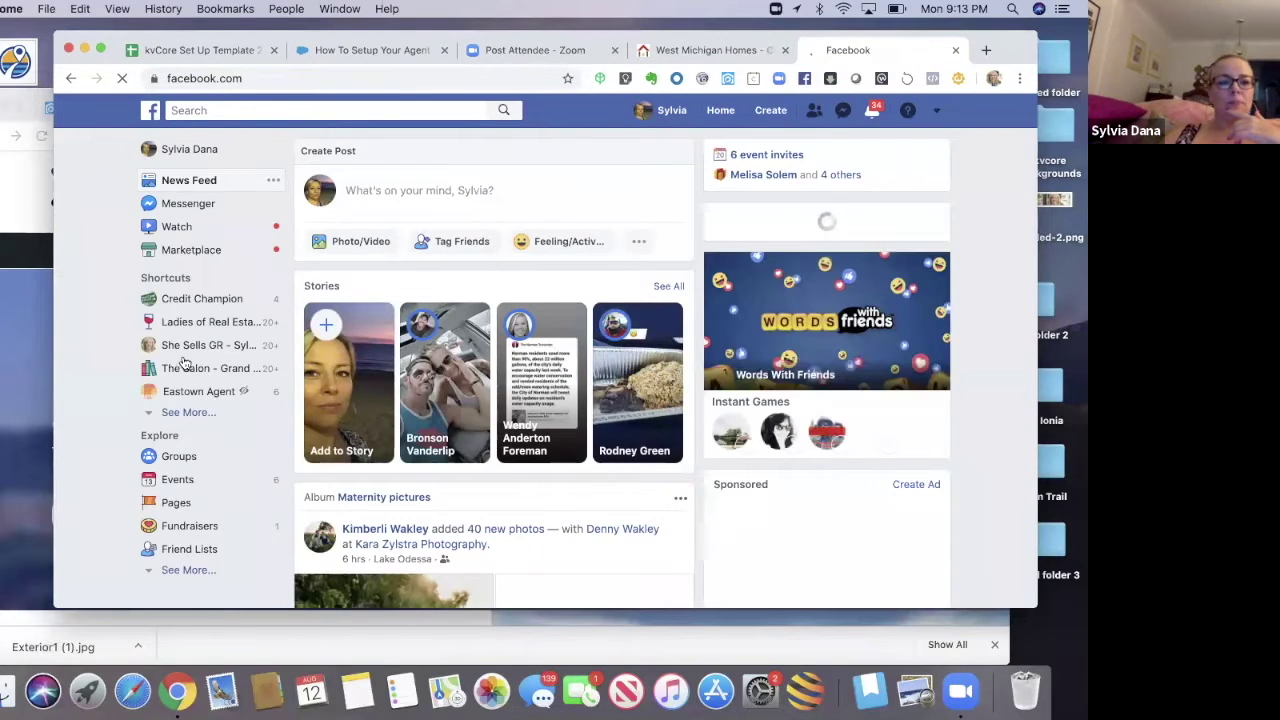
pyautogui.click(181, 349)
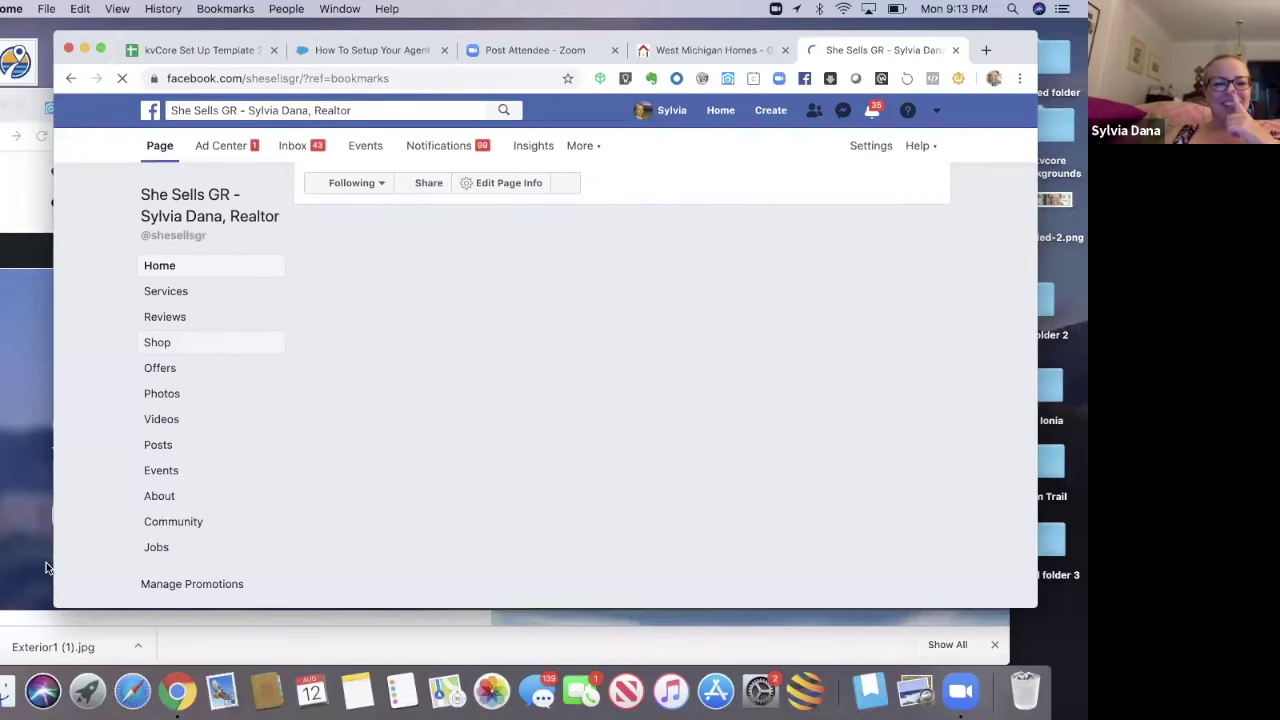
pyautogui.moveTo(54, 605); pyautogui.dragTo(1, 605)
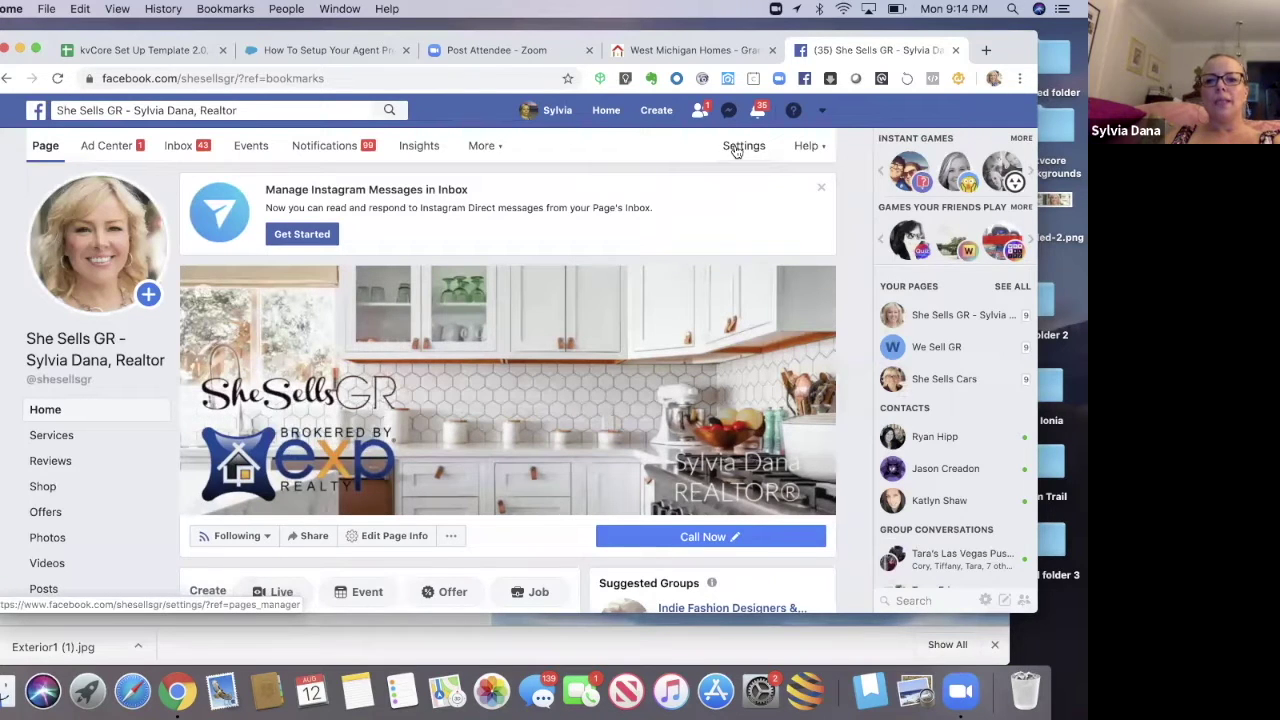
# - Go to the Customer Chat Plugin section in the business page's Messenger Platform settings
pyautogui.click(743, 146)
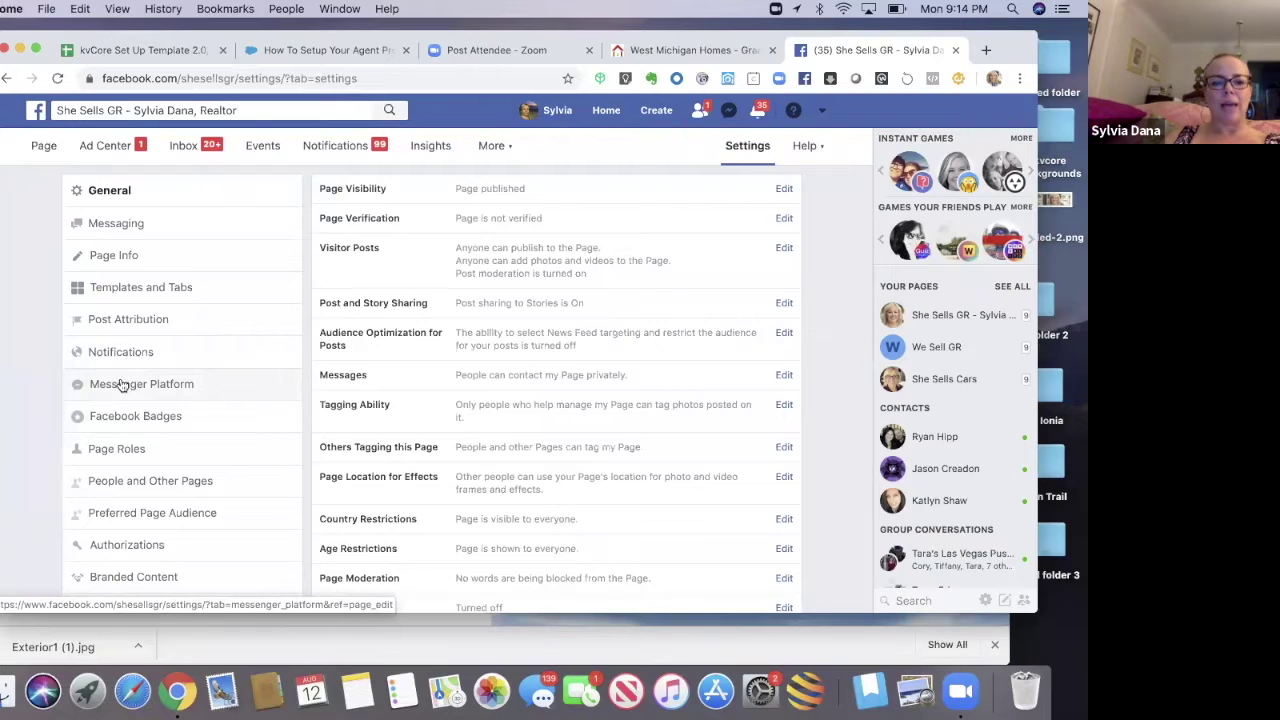
pyautogui.click(120, 385)
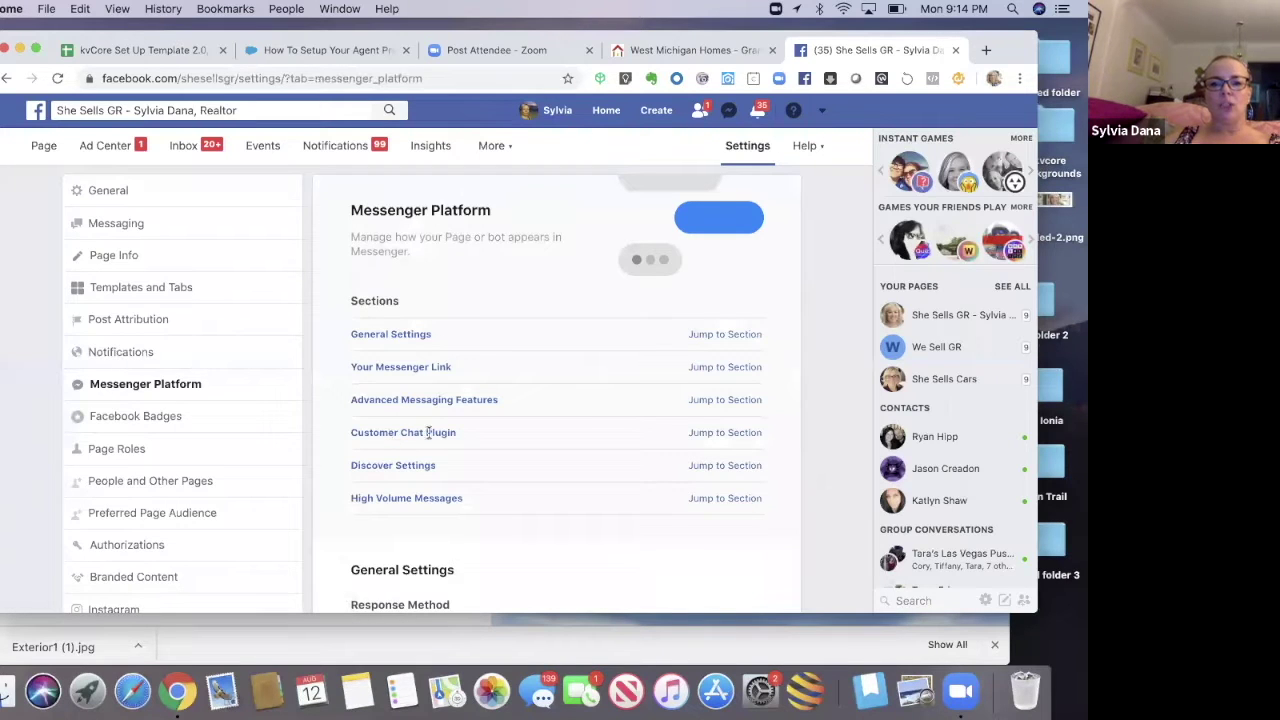
pyautogui.click(700, 433)
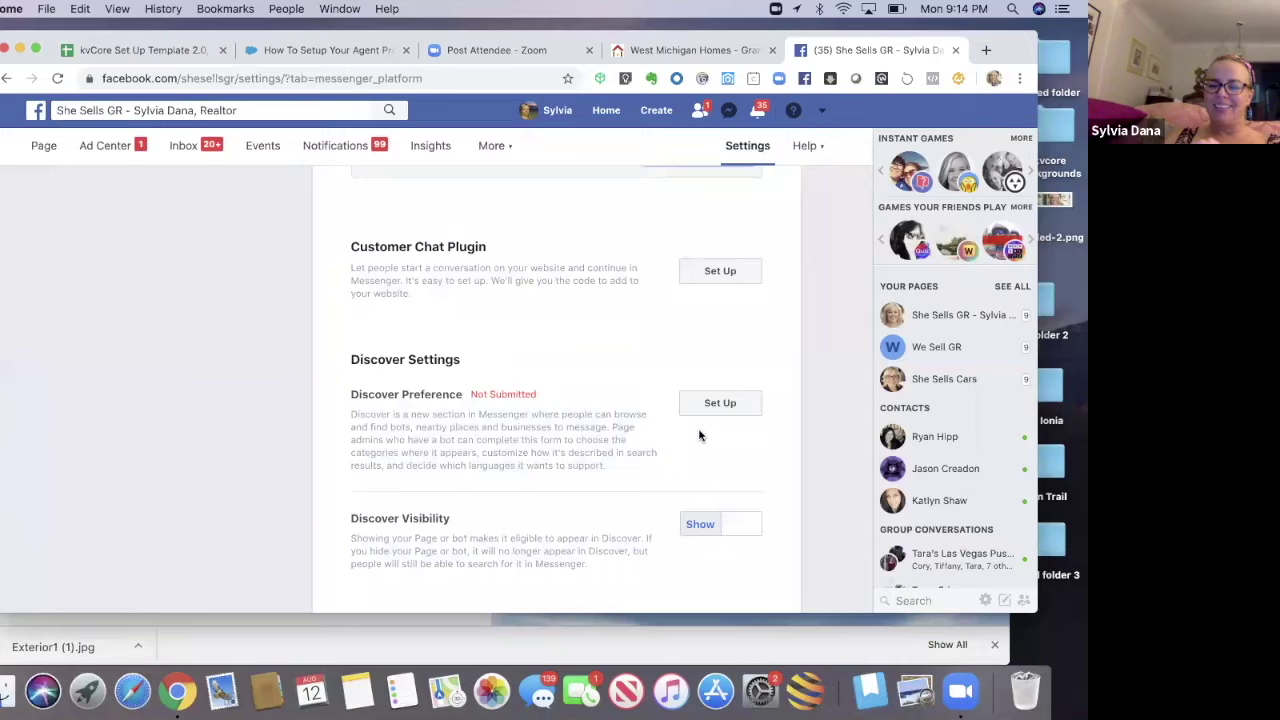
# - Start the customer chat setup and accept English (US) and the greeting "Hi! How can we help you?"
pyautogui.click(720, 272)
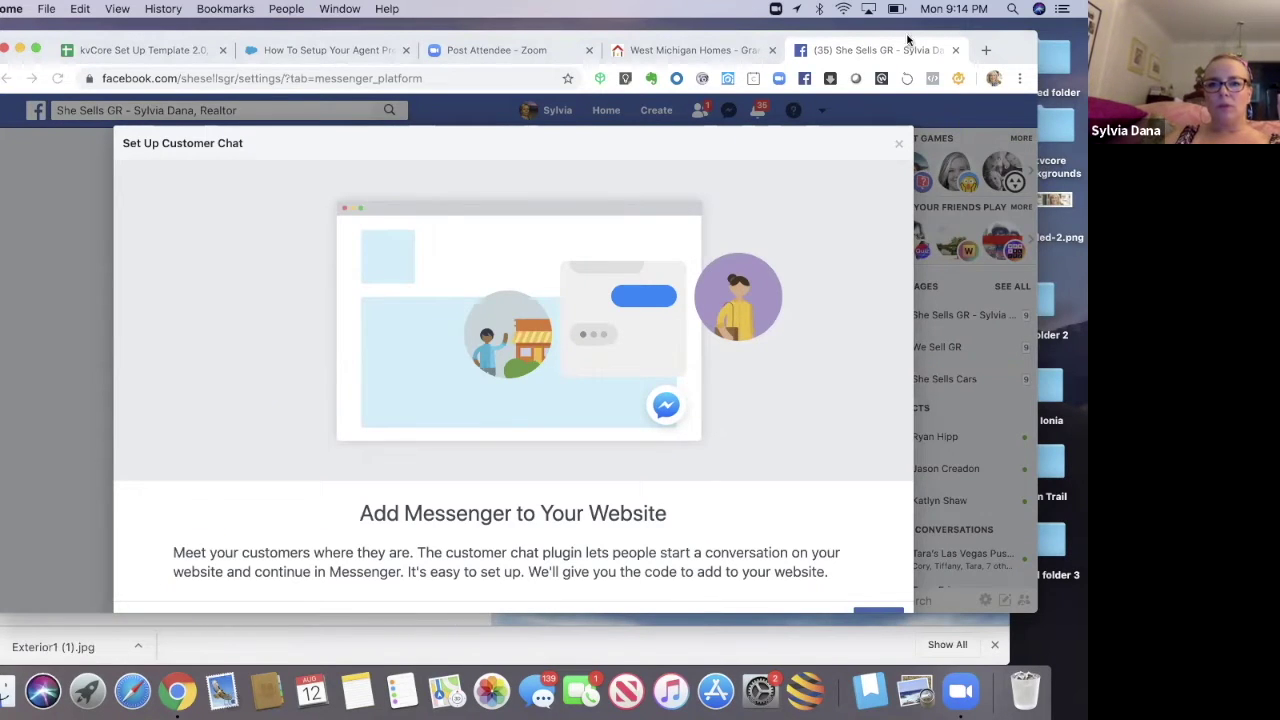
pyautogui.moveTo(838, 40); pyautogui.dragTo(785, 44)
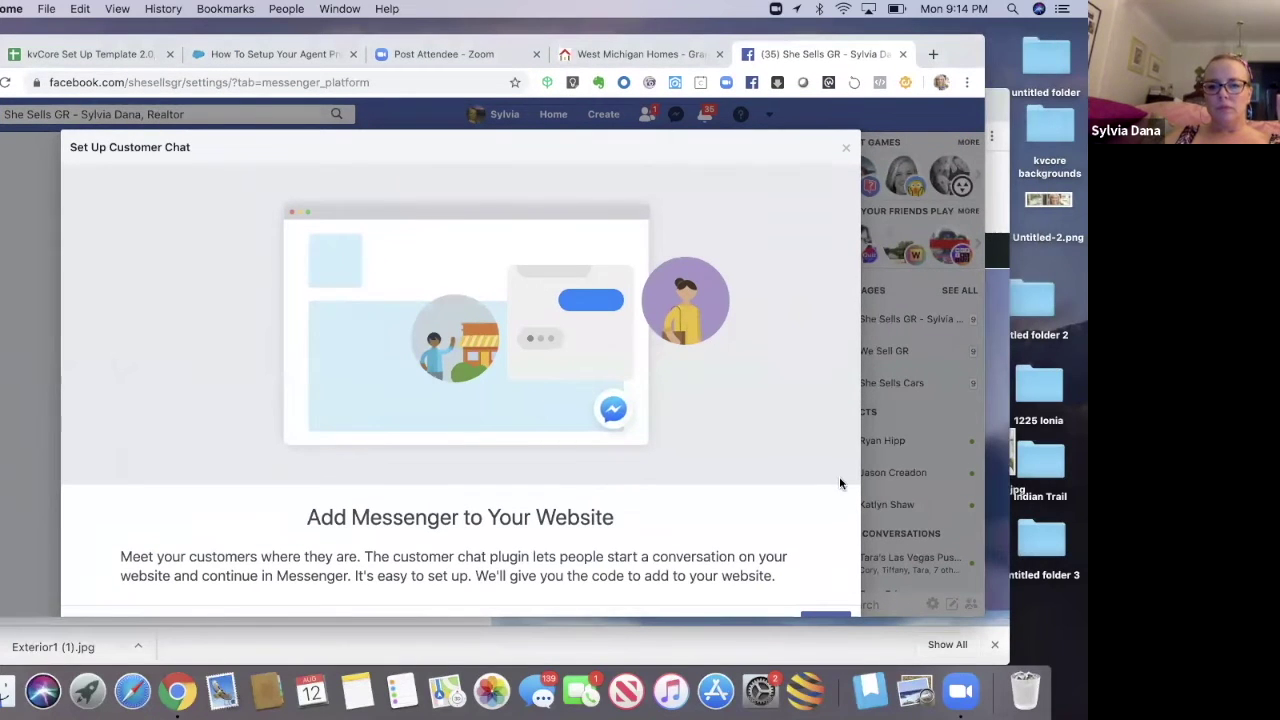
pyautogui.scroll(-2, 839, 476)
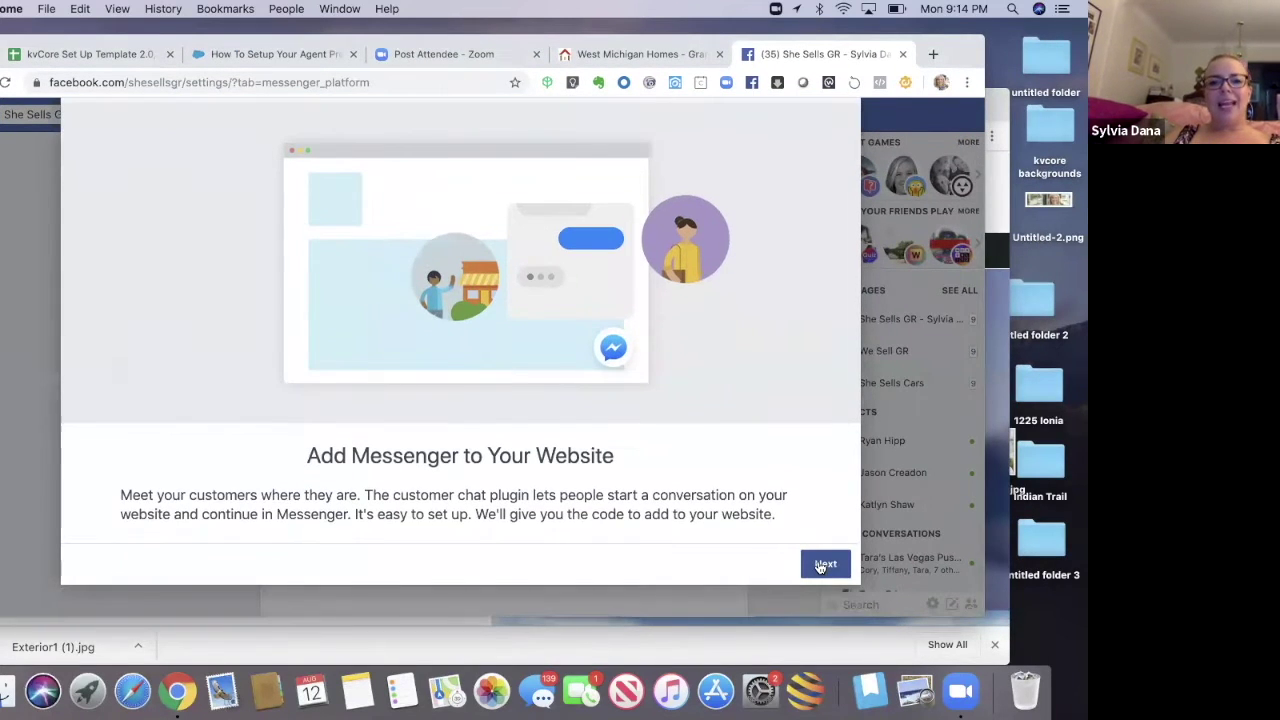
pyautogui.click(820, 565)
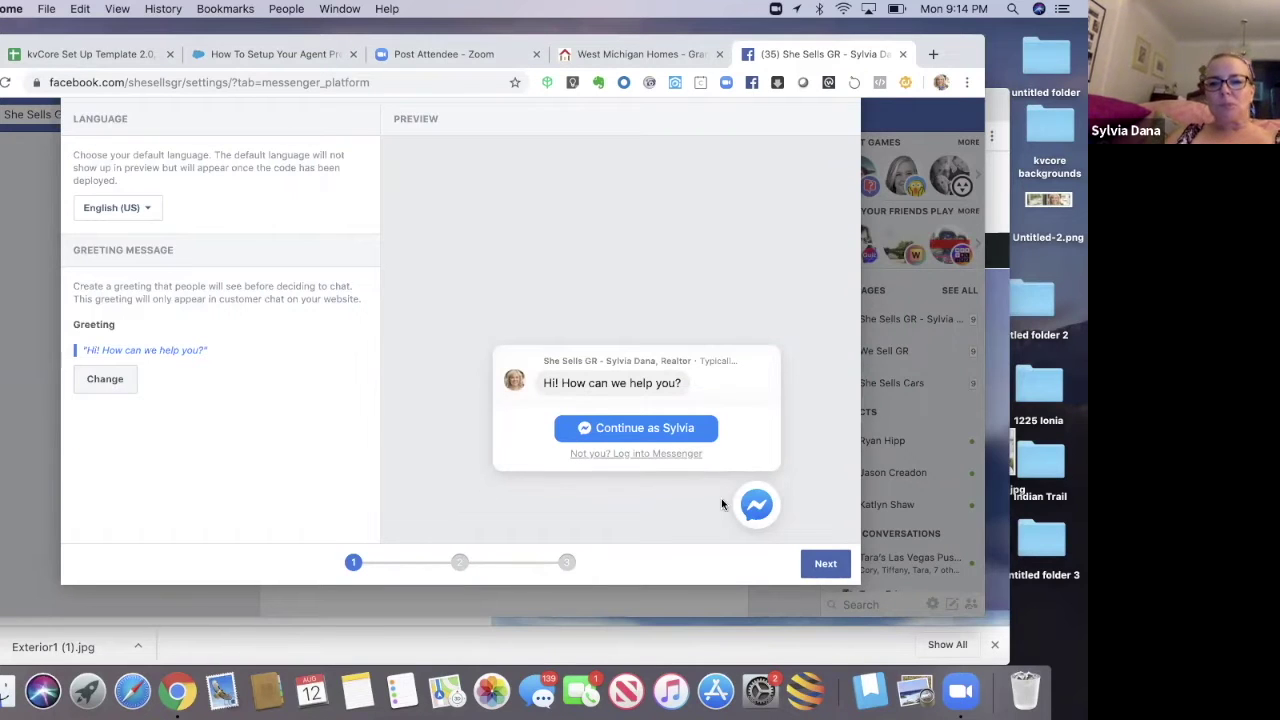
pyautogui.click(823, 566)
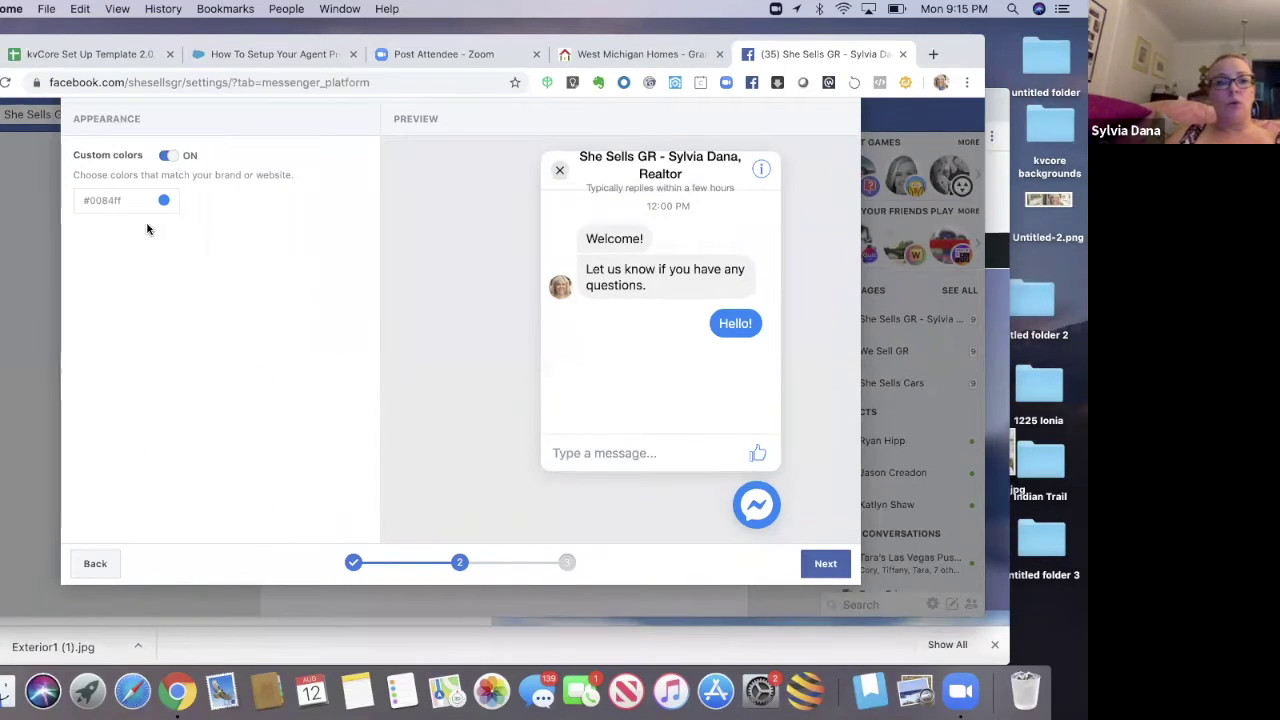
# - Inspect the hex value for the chat's custom color, keep #0084ff and continue to the code stage
pyautogui.click(106, 204)
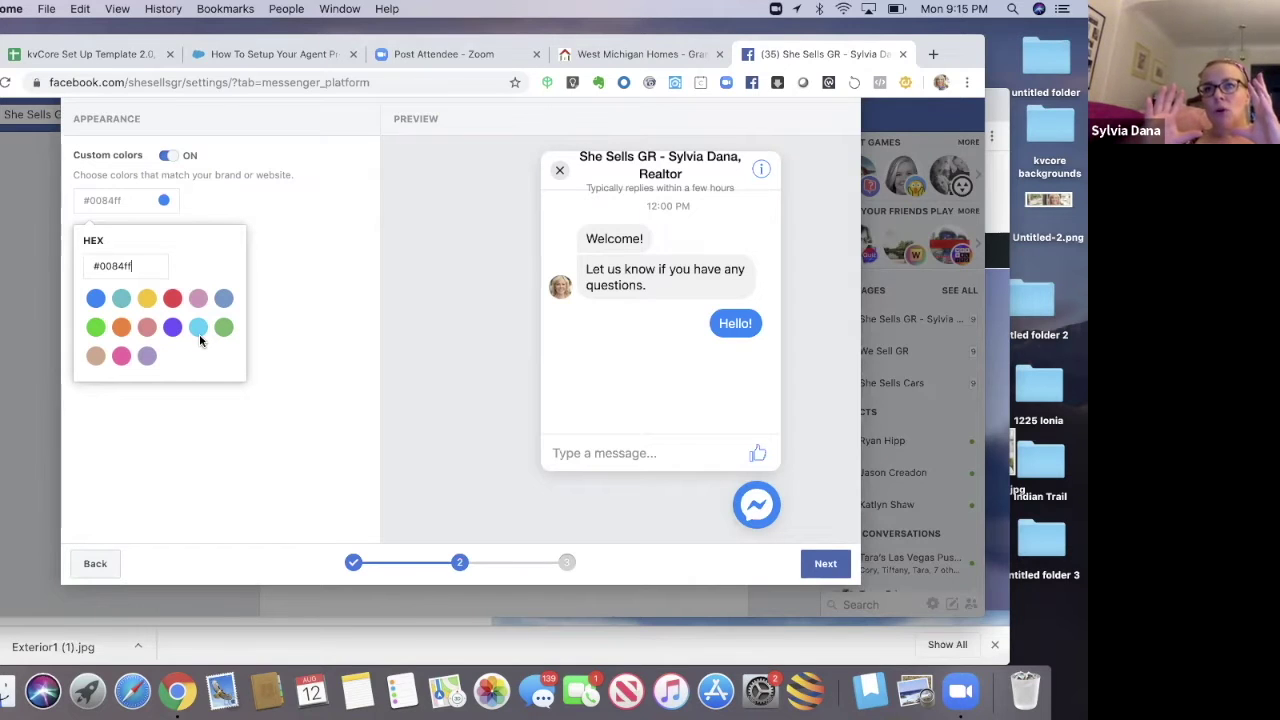
pyautogui.click(87, 266)
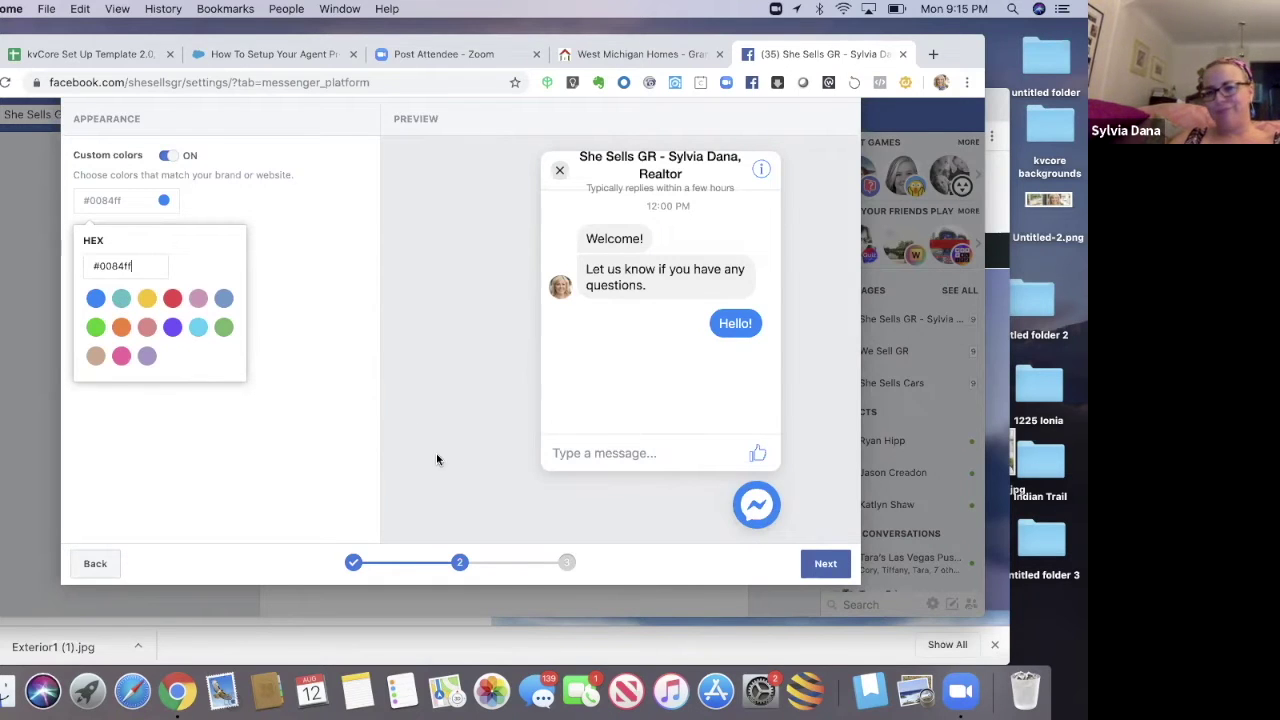
pyautogui.click(820, 564)
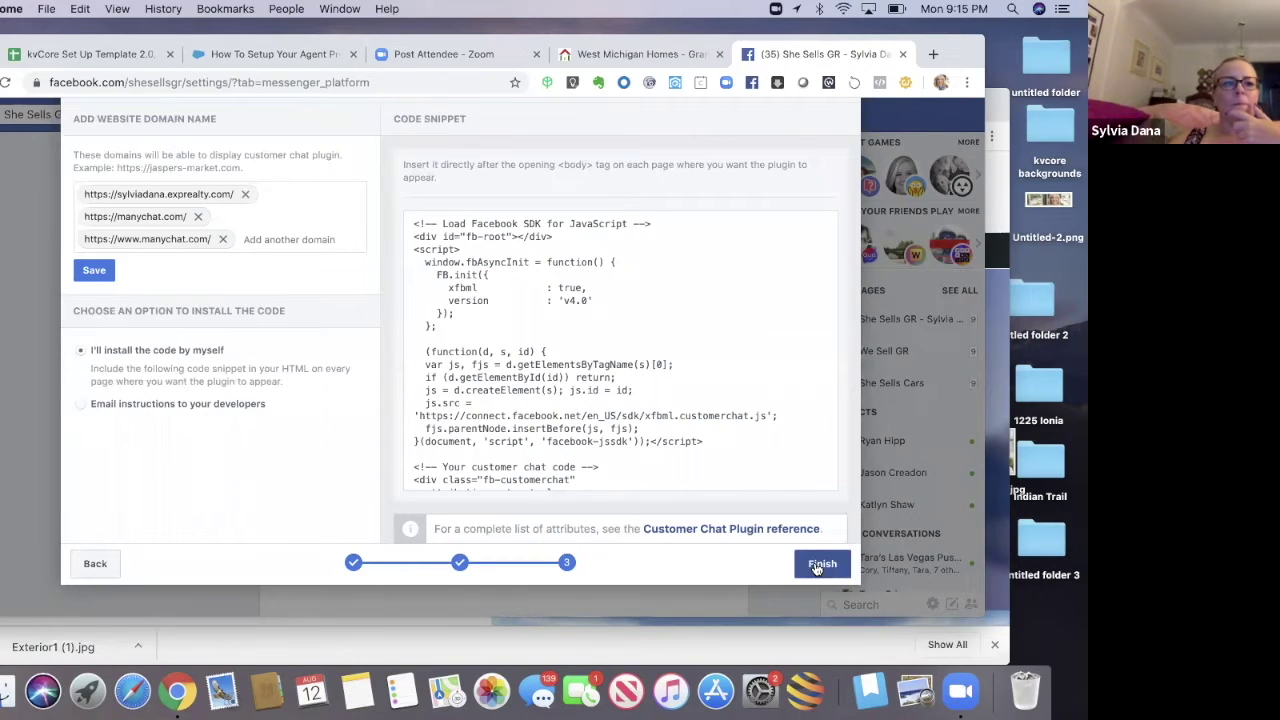
# - Copy the customer chat code snippet, then finish and close the plugin setup
pyautogui.click(527, 470)
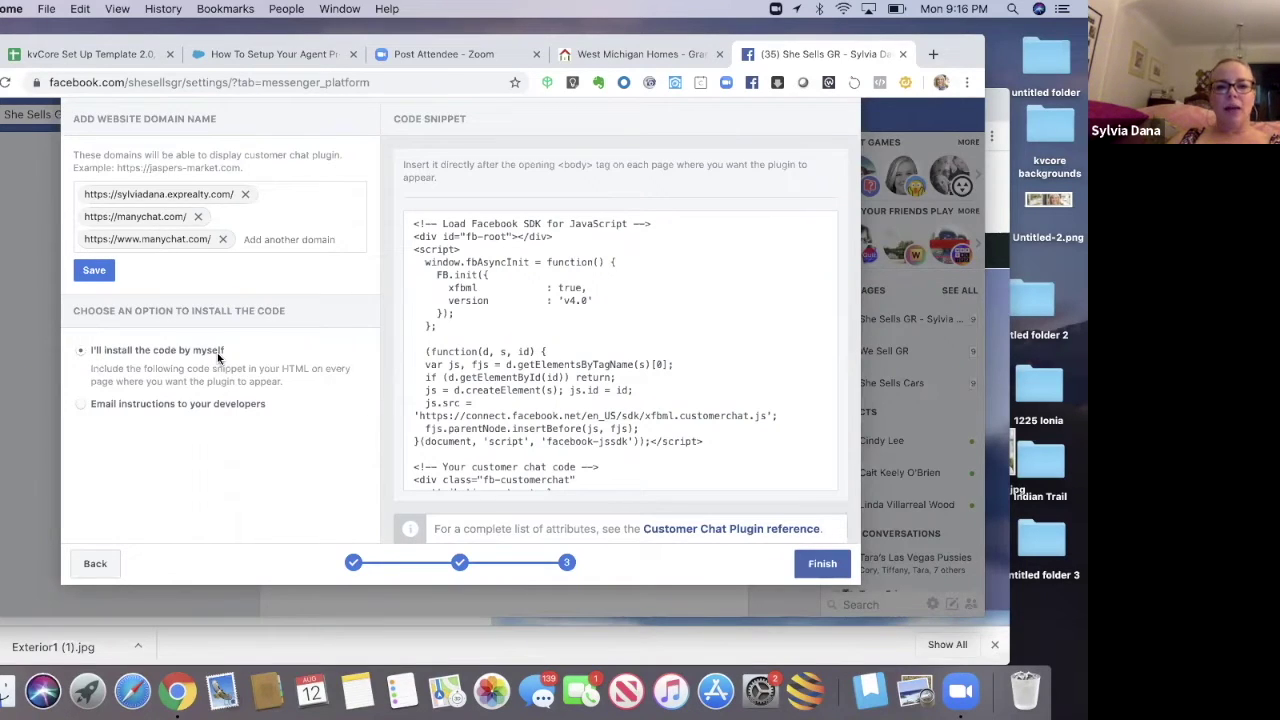
pyautogui.moveTo(643, 351)
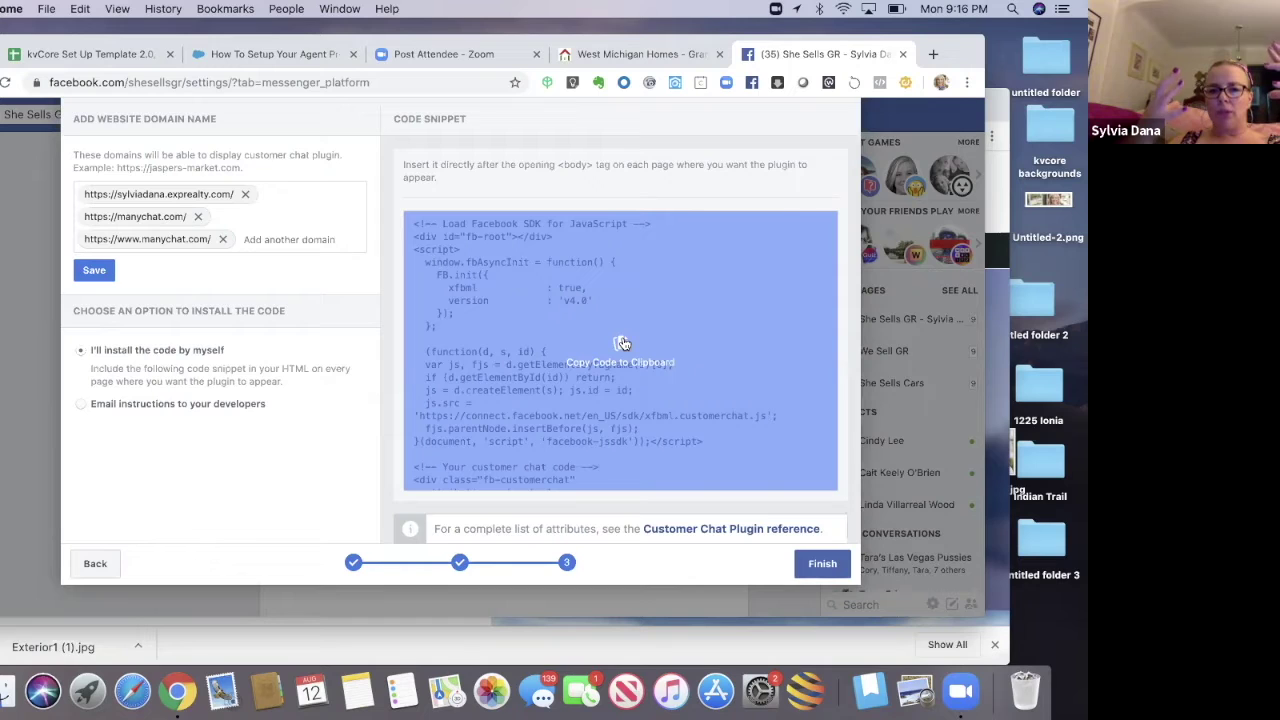
pyautogui.click(822, 563)
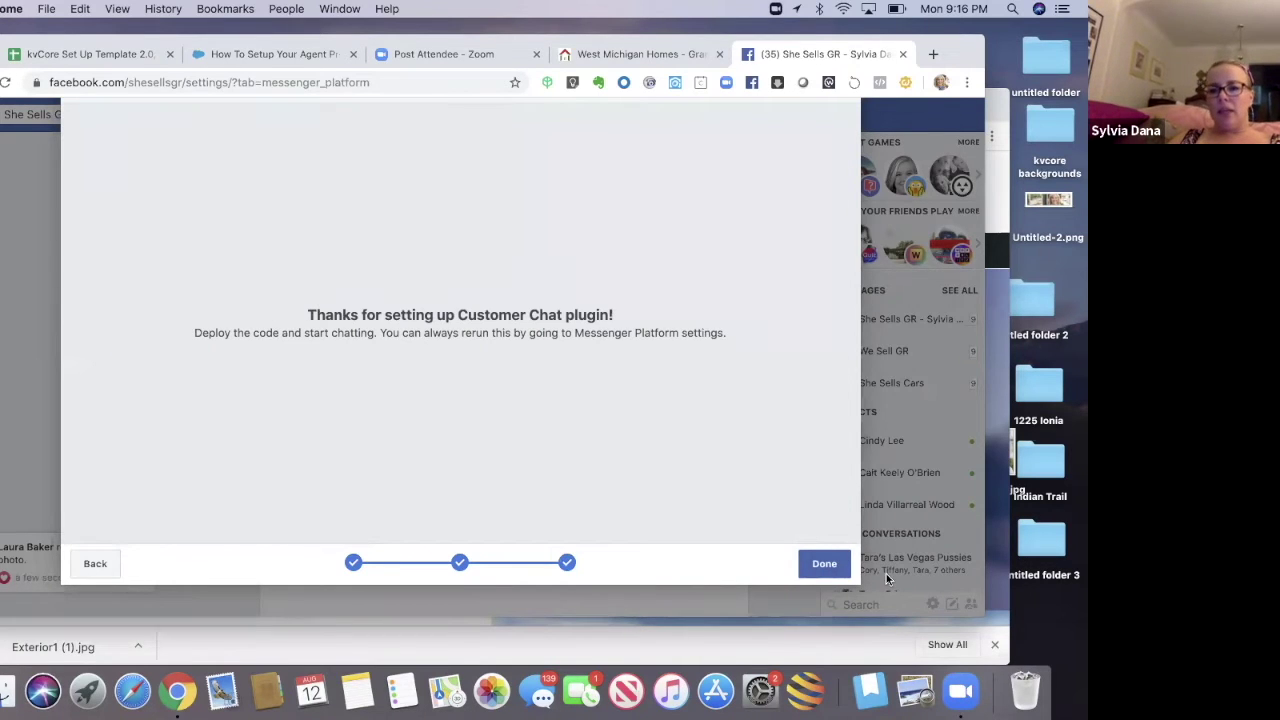
pyautogui.click(832, 570)
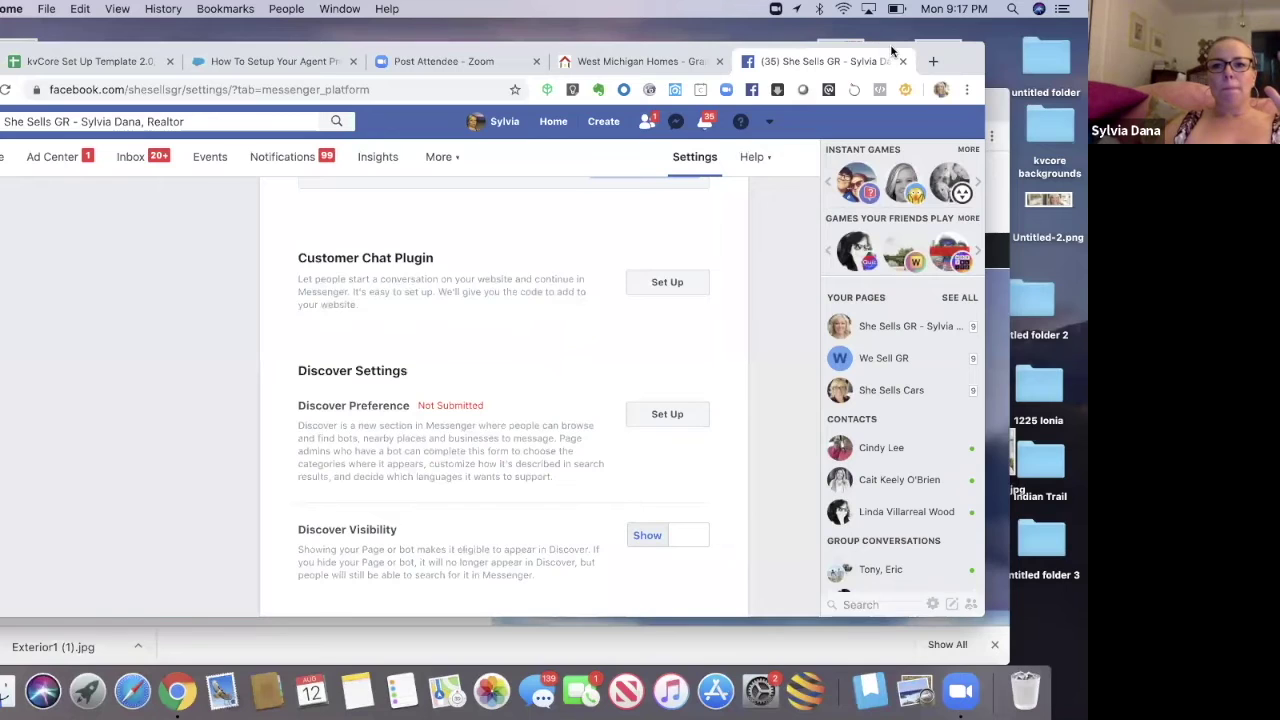
# - Move the Facebook window aside and return to the kvCORE website settings
pyautogui.moveTo(937, 46); pyautogui.dragTo(1040, 93)
pyautogui.click(8, 196)
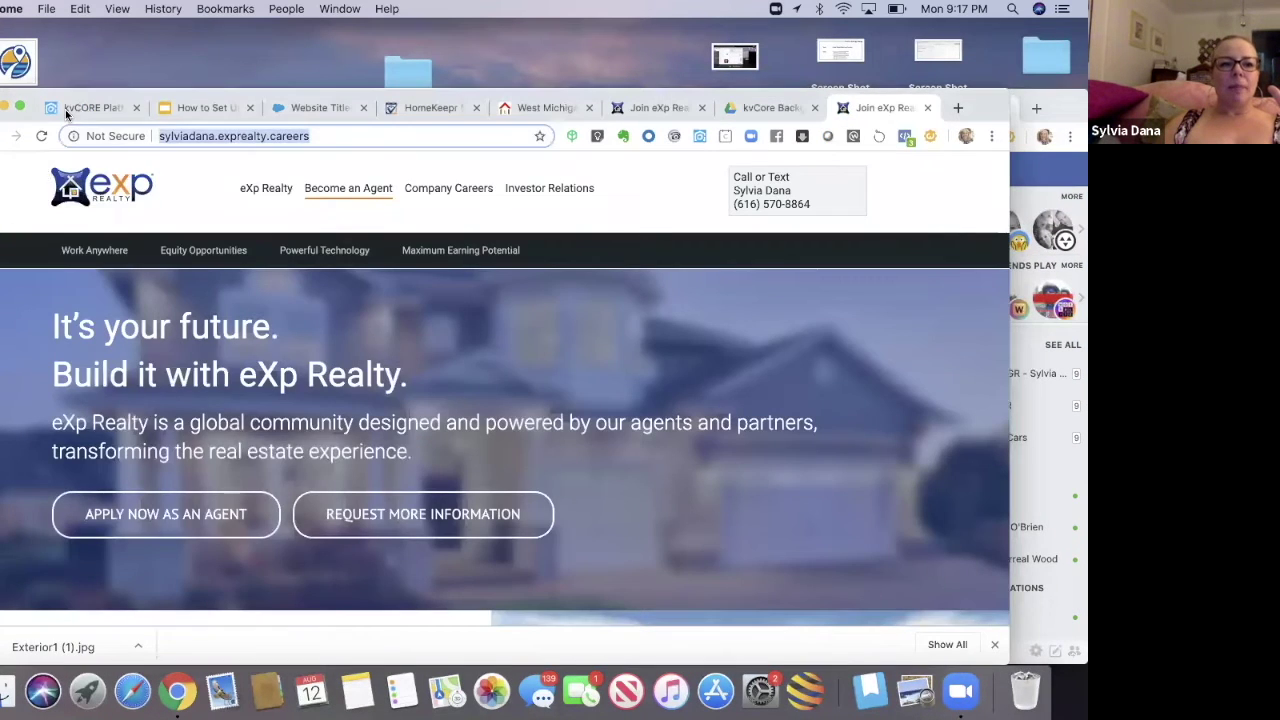
pyautogui.click(69, 113)
pyautogui.moveTo(30, 90); pyautogui.dragTo(18, 62)
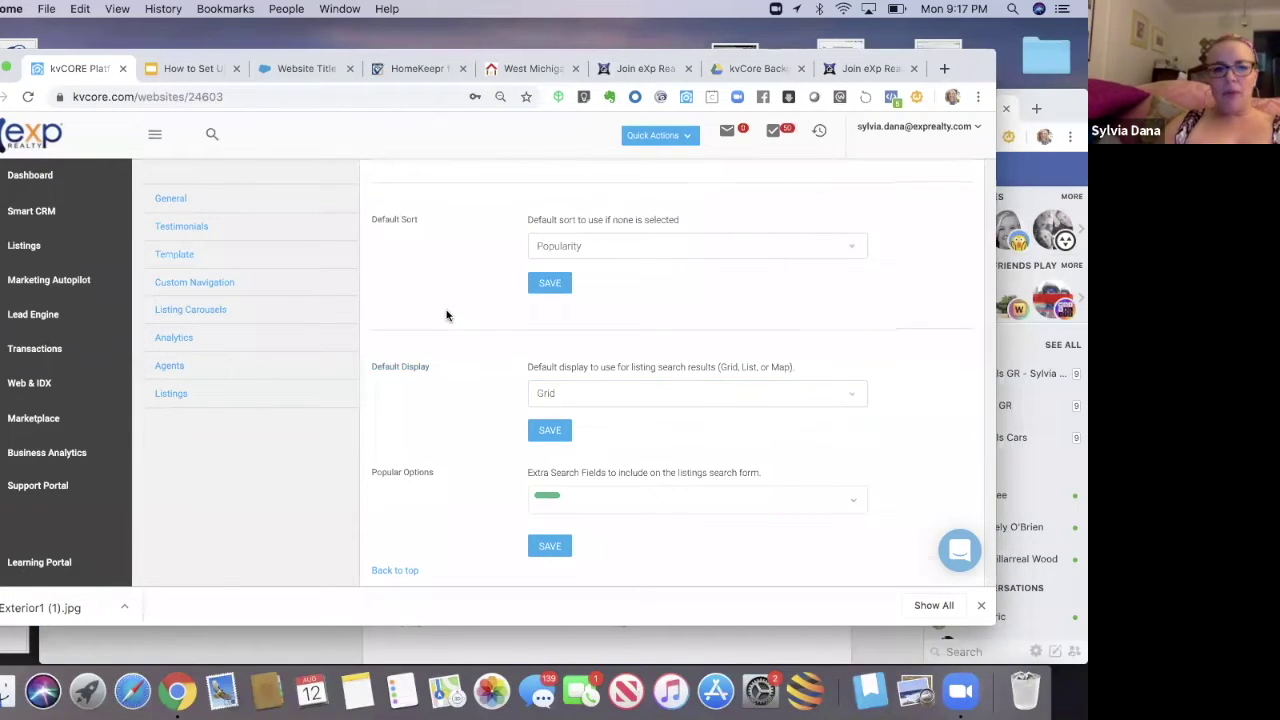
# - Look through the kvCORE website settings for the Custom Body and Custom Chat Widget code snippet fields
pyautogui.scroll(-2, 366, 314)
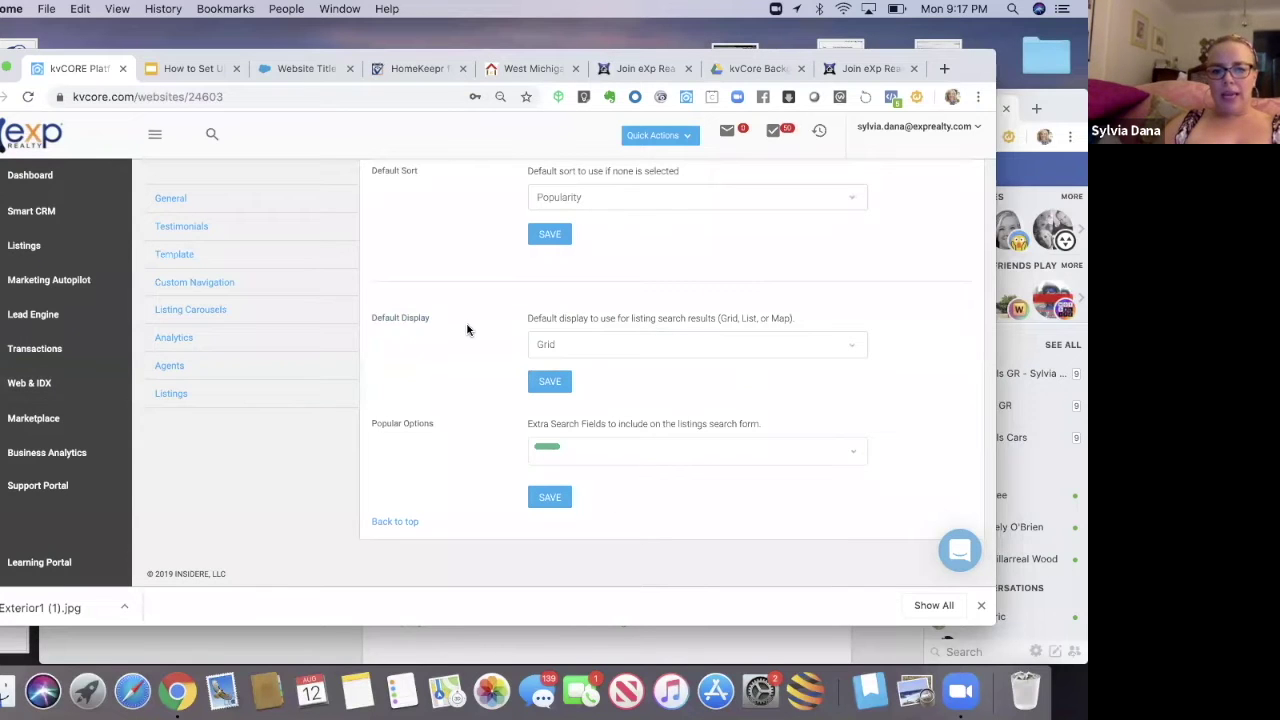
pyautogui.scroll(2, 467, 330)
pyautogui.scroll(10, 467, 330)
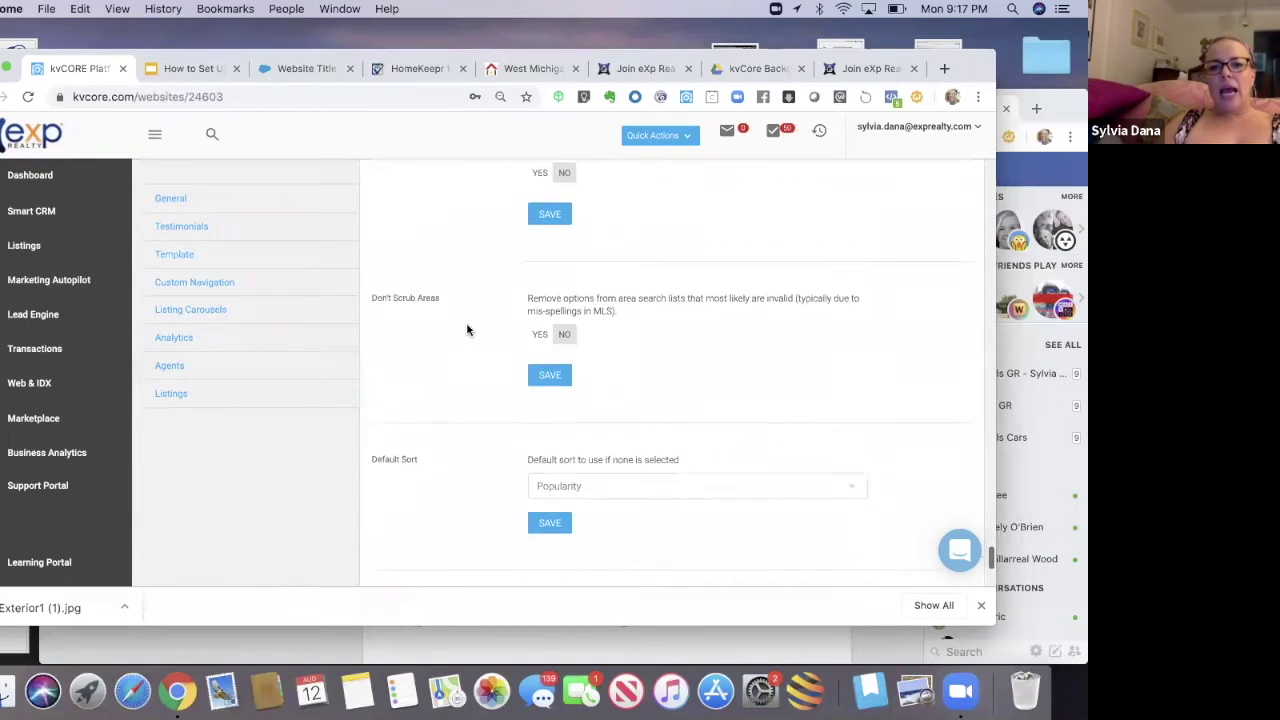
pyautogui.scroll(10, 467, 330)
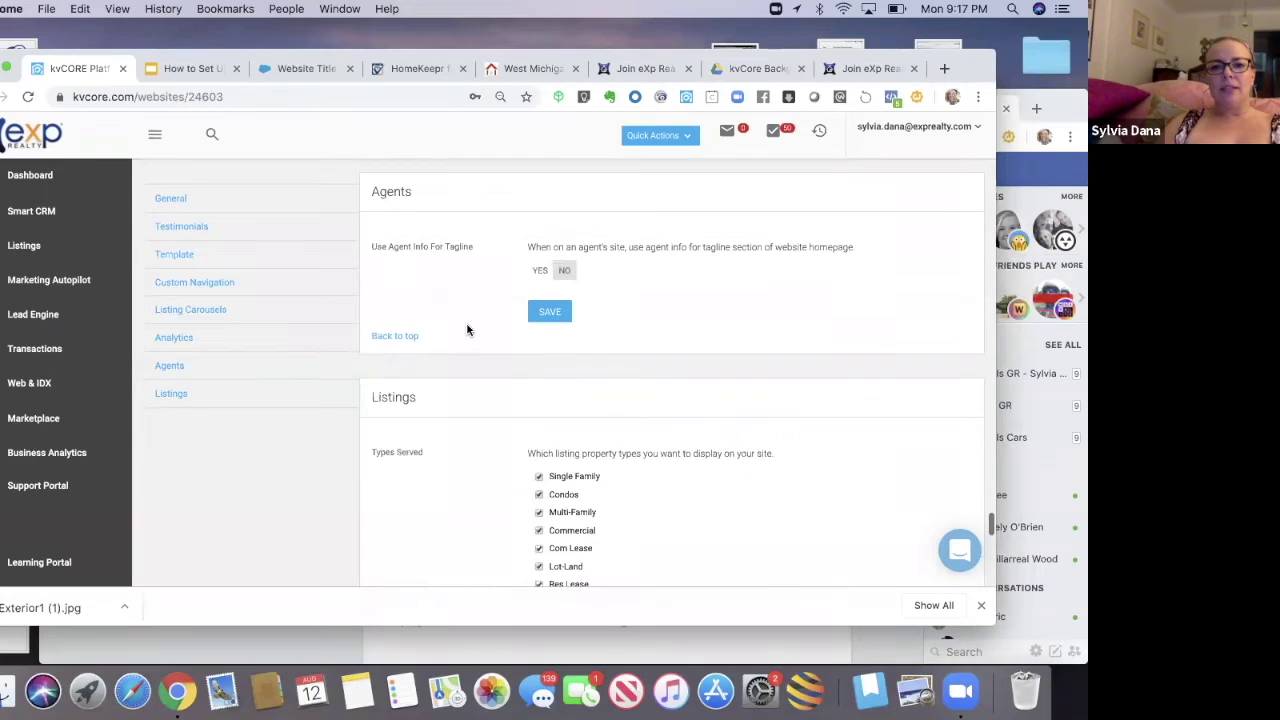
pyautogui.scroll(10, 467, 330)
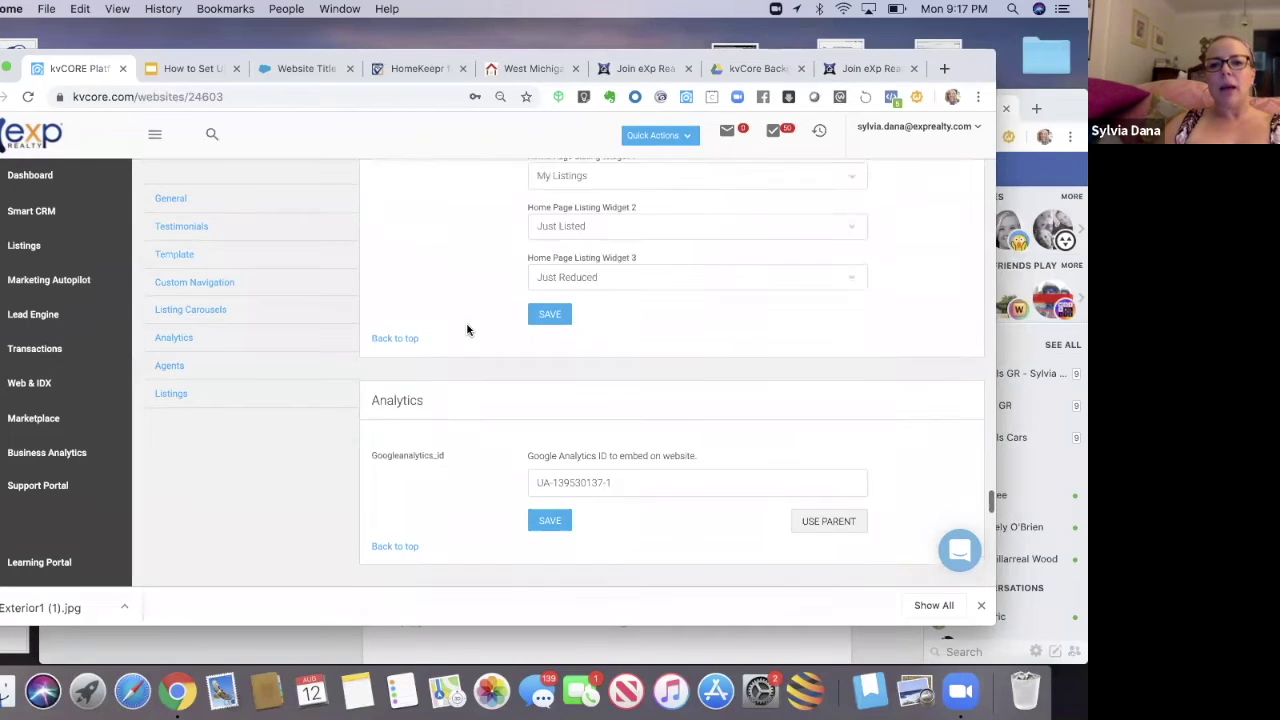
pyautogui.scroll(10, 467, 330)
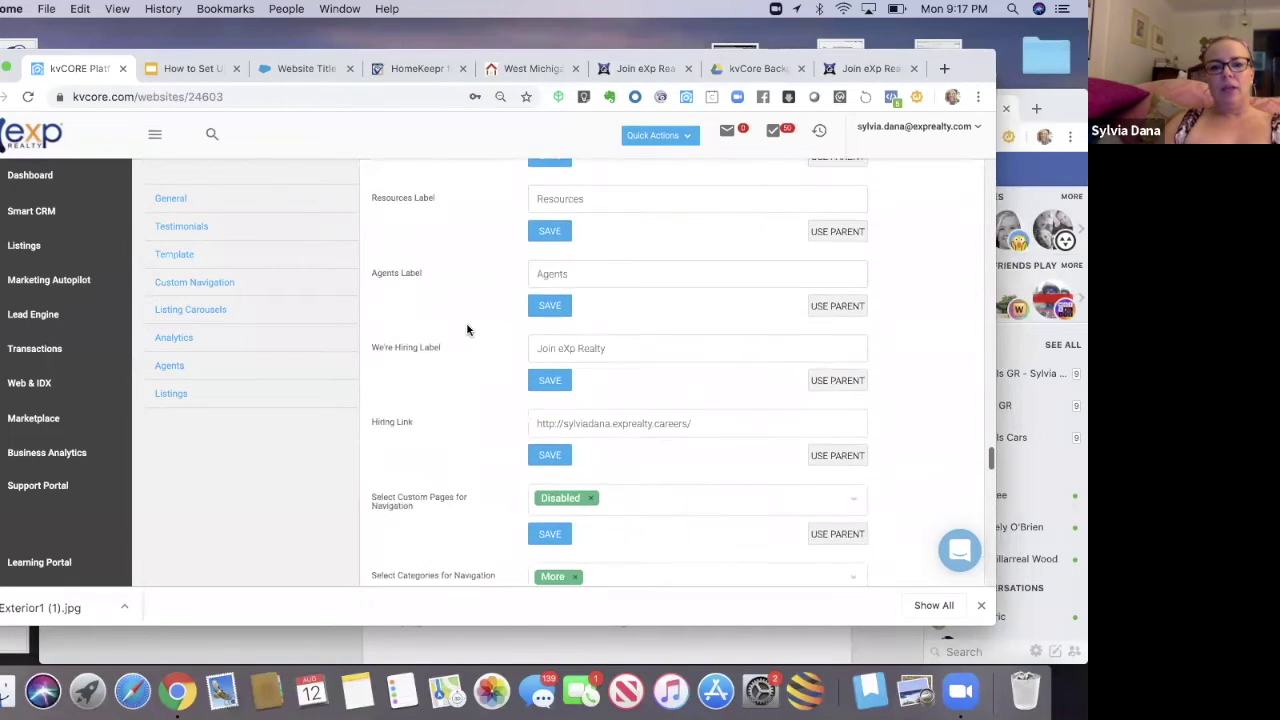
pyautogui.scroll(10, 467, 330)
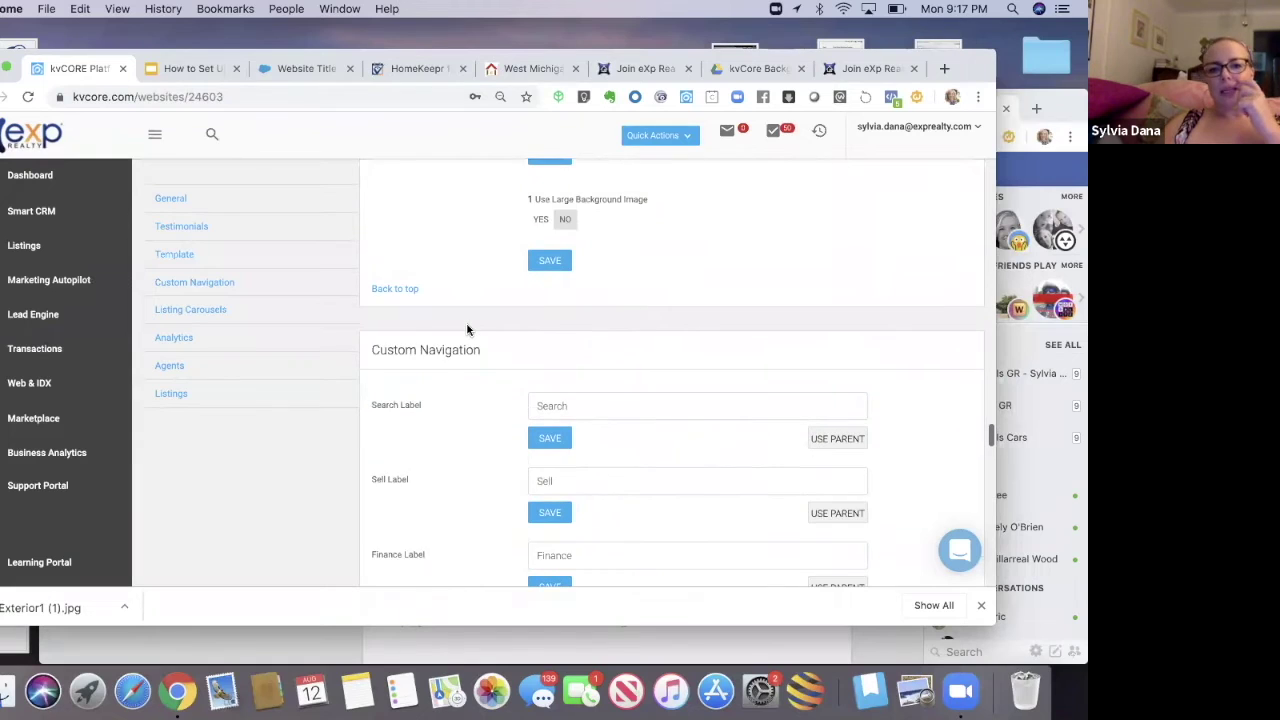
pyautogui.scroll(10, 467, 330)
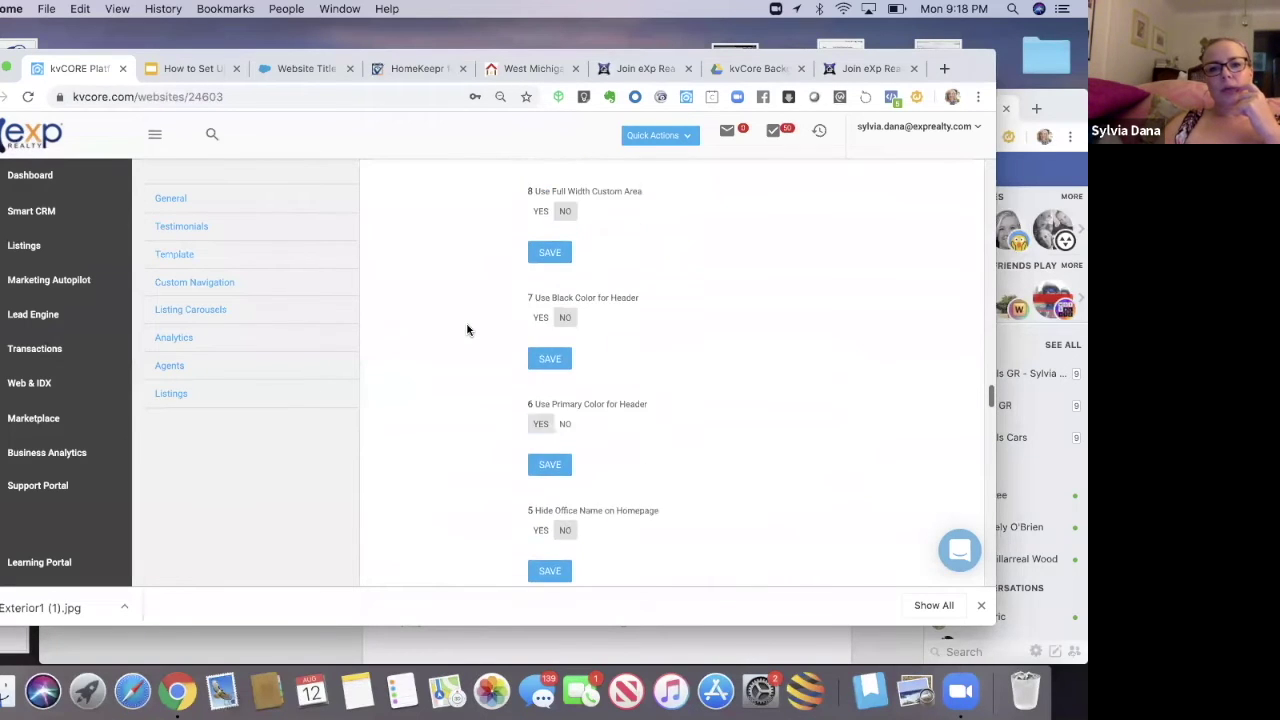
pyautogui.scroll(10, 467, 330)
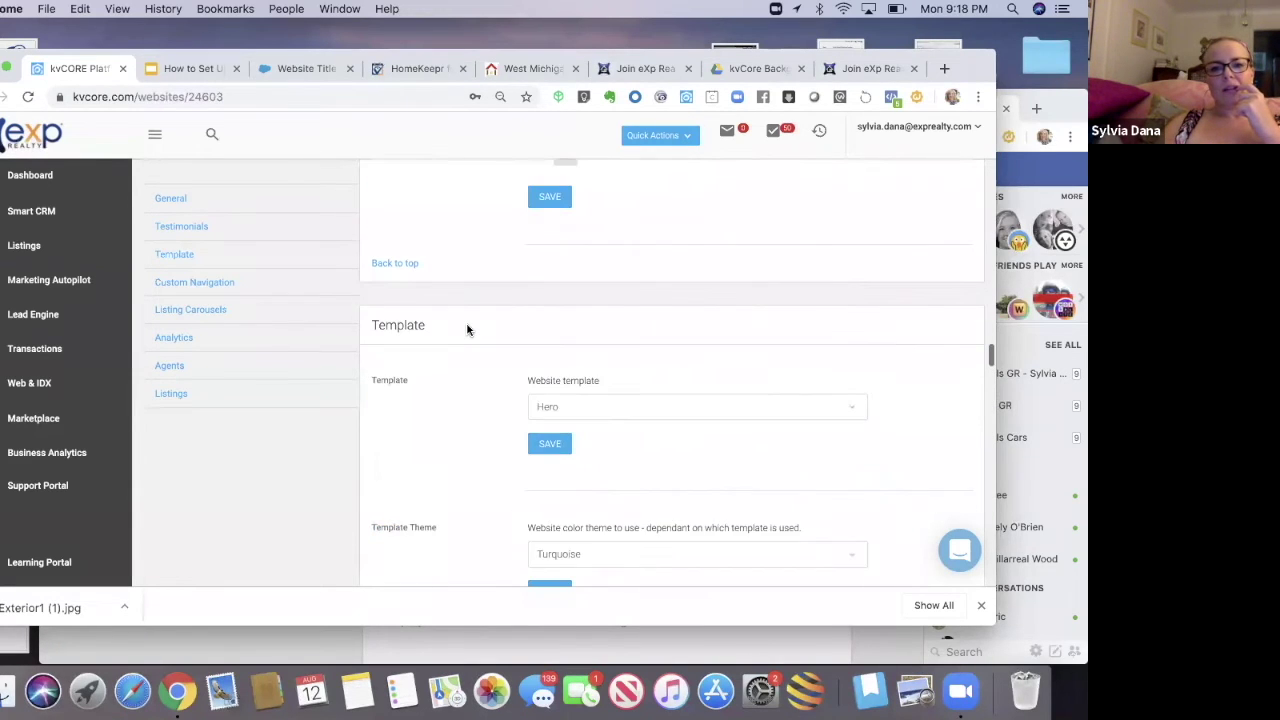
pyautogui.scroll(10, 467, 330)
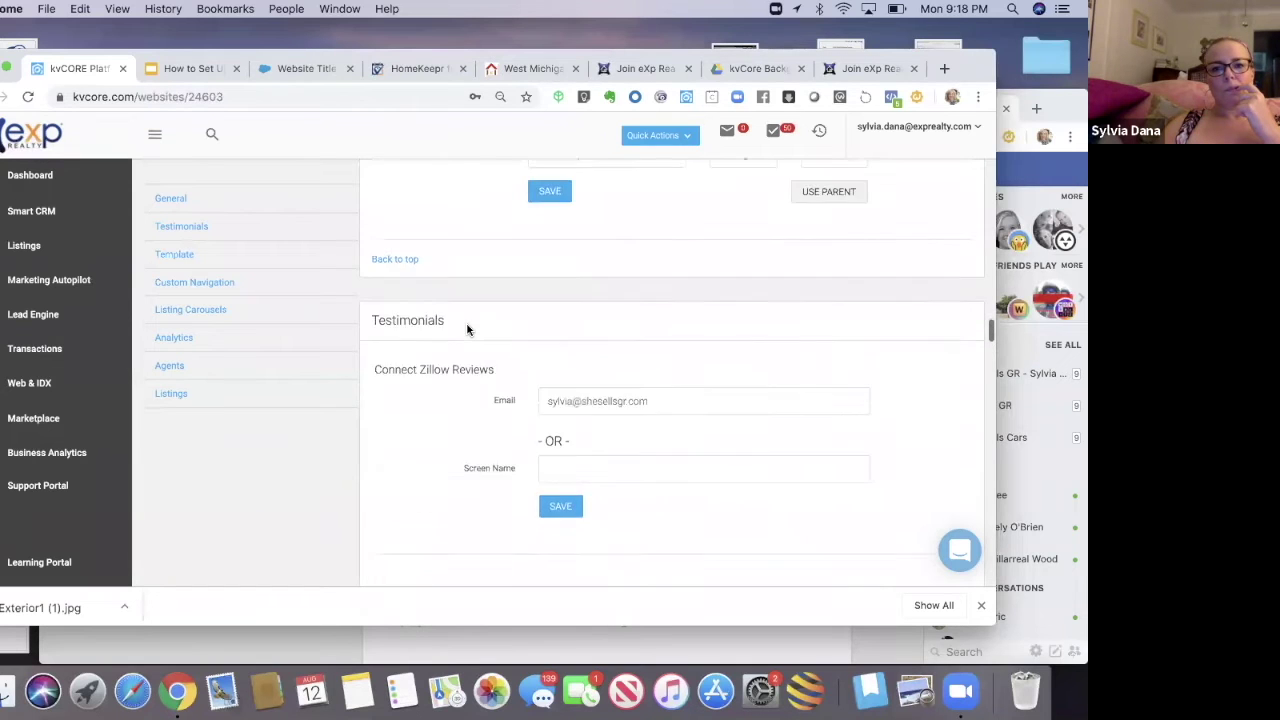
pyautogui.scroll(10, 467, 330)
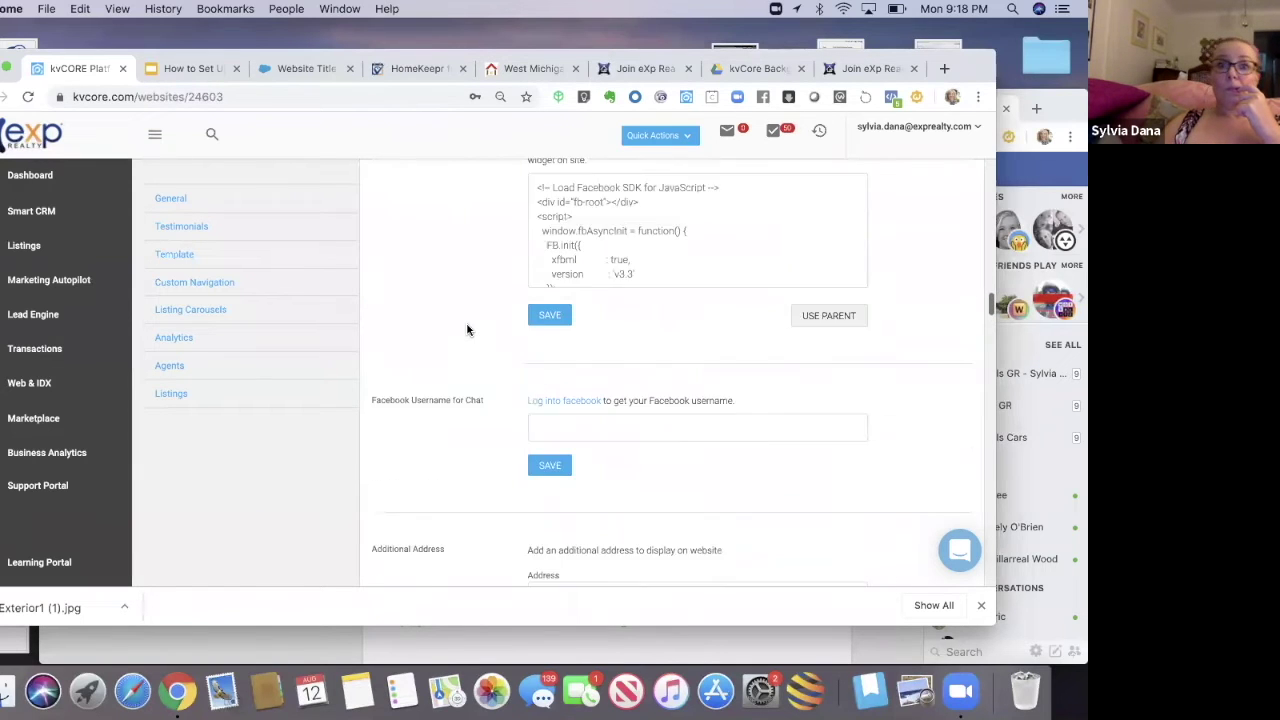
pyautogui.scroll(10, 467, 330)
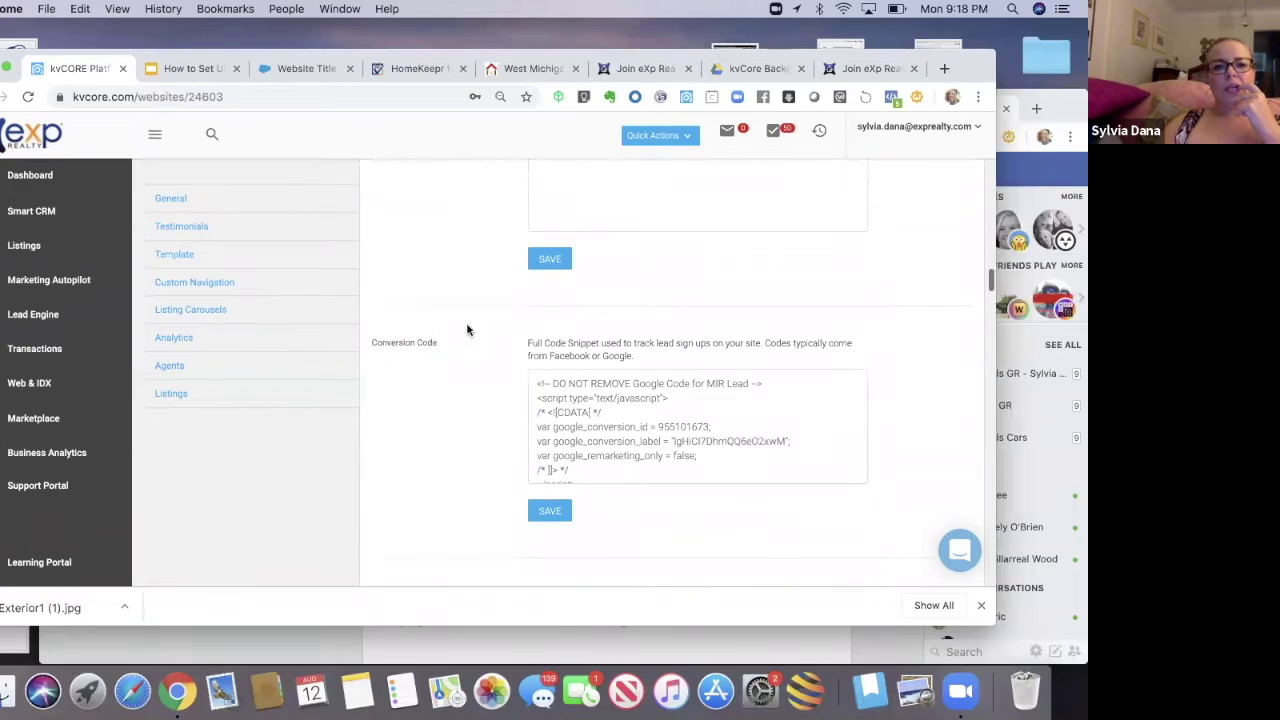
pyautogui.scroll(5, 467, 330)
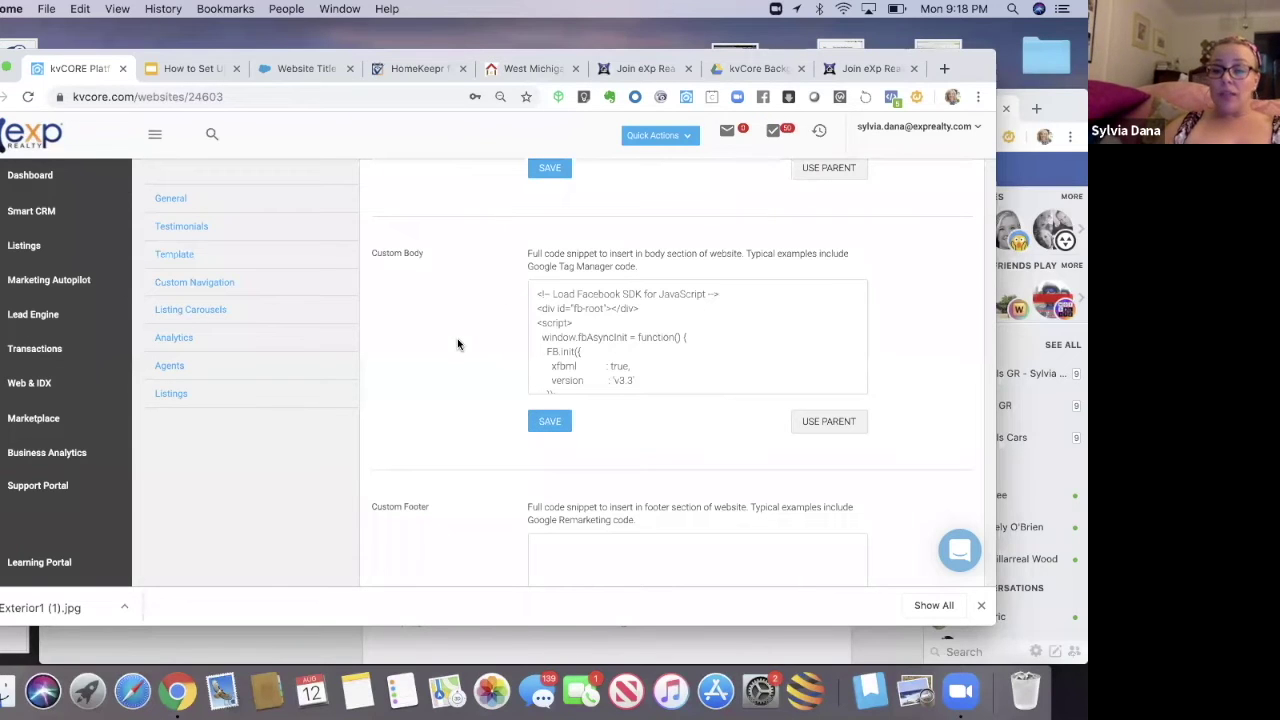
# - Review the Custom Footer, Conversion Code and Custom Chat Widget fields, then check Hide Chat Widget in the template's extra options
pyautogui.scroll(-5, 458, 344)
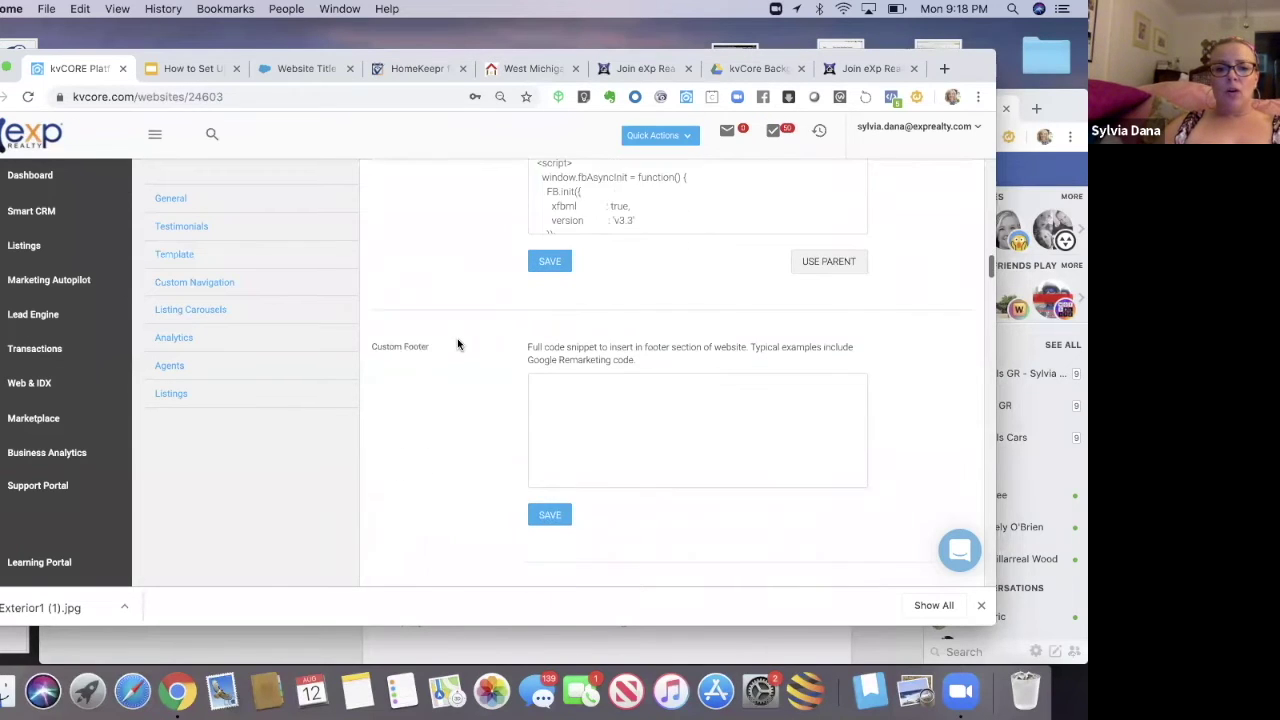
pyautogui.scroll(-7, 458, 344)
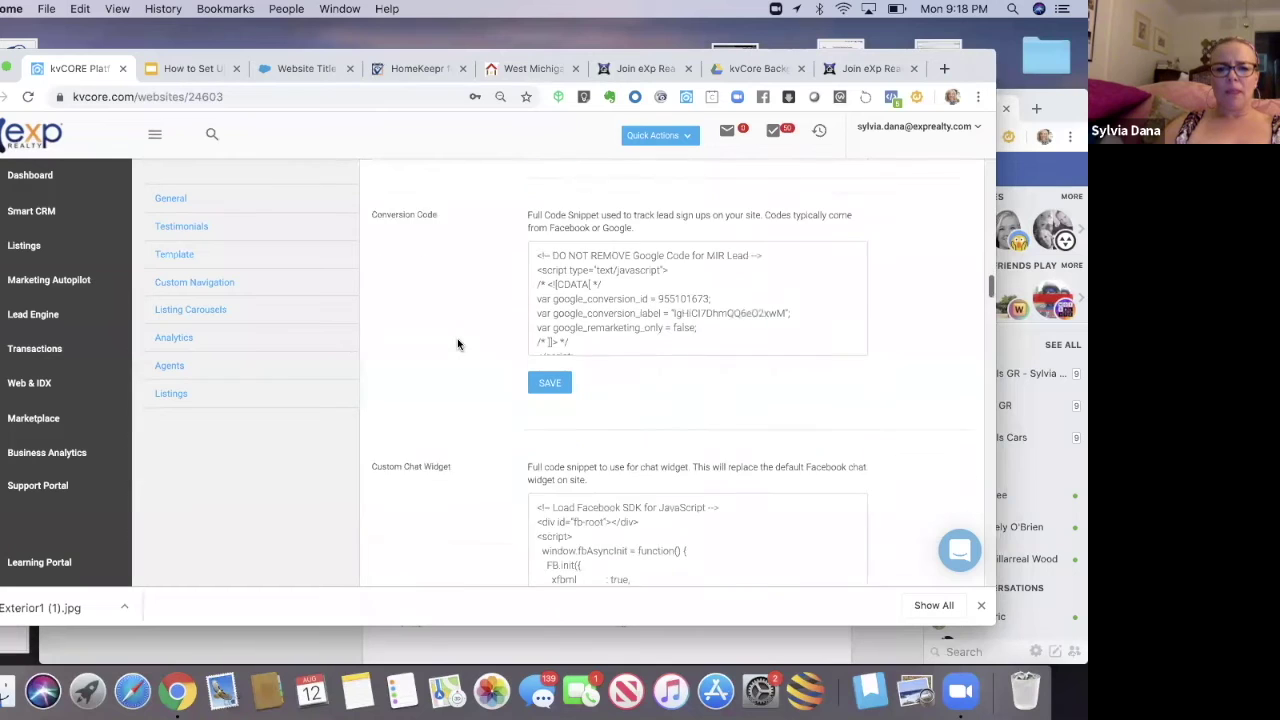
pyautogui.scroll(-5, 458, 344)
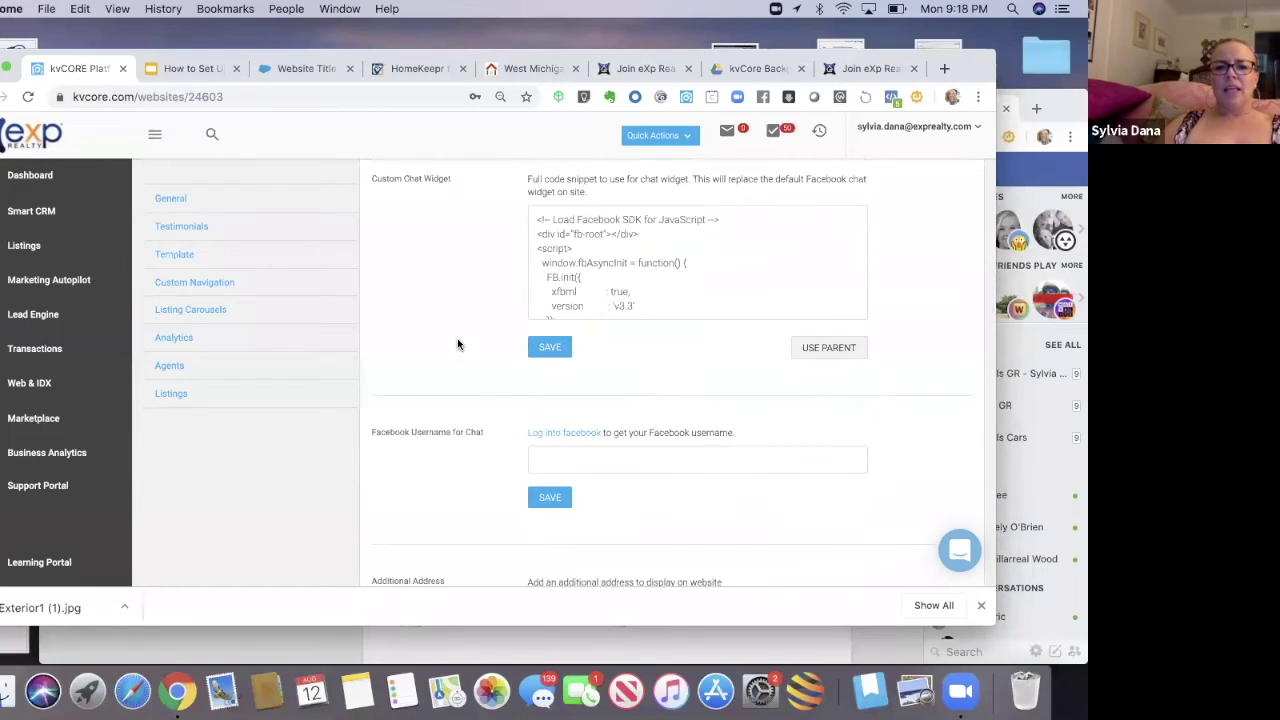
pyautogui.scroll(-6, 458, 344)
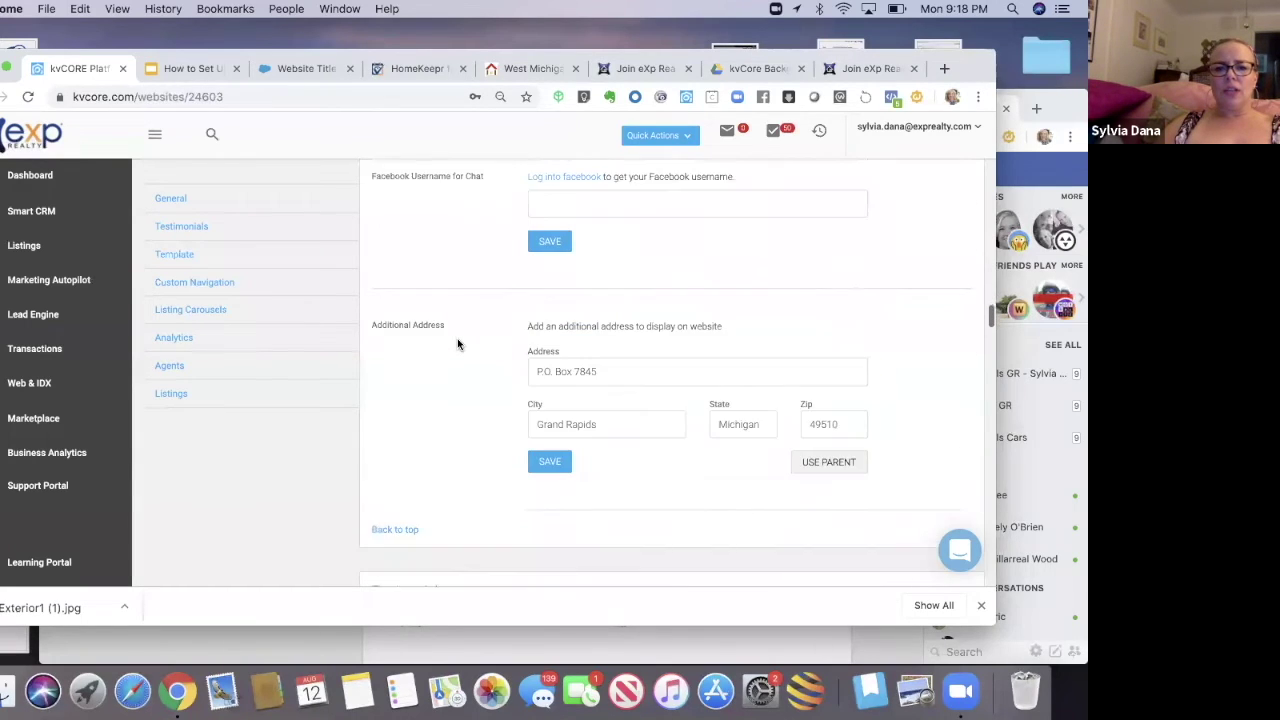
pyautogui.scroll(-10, 457, 344)
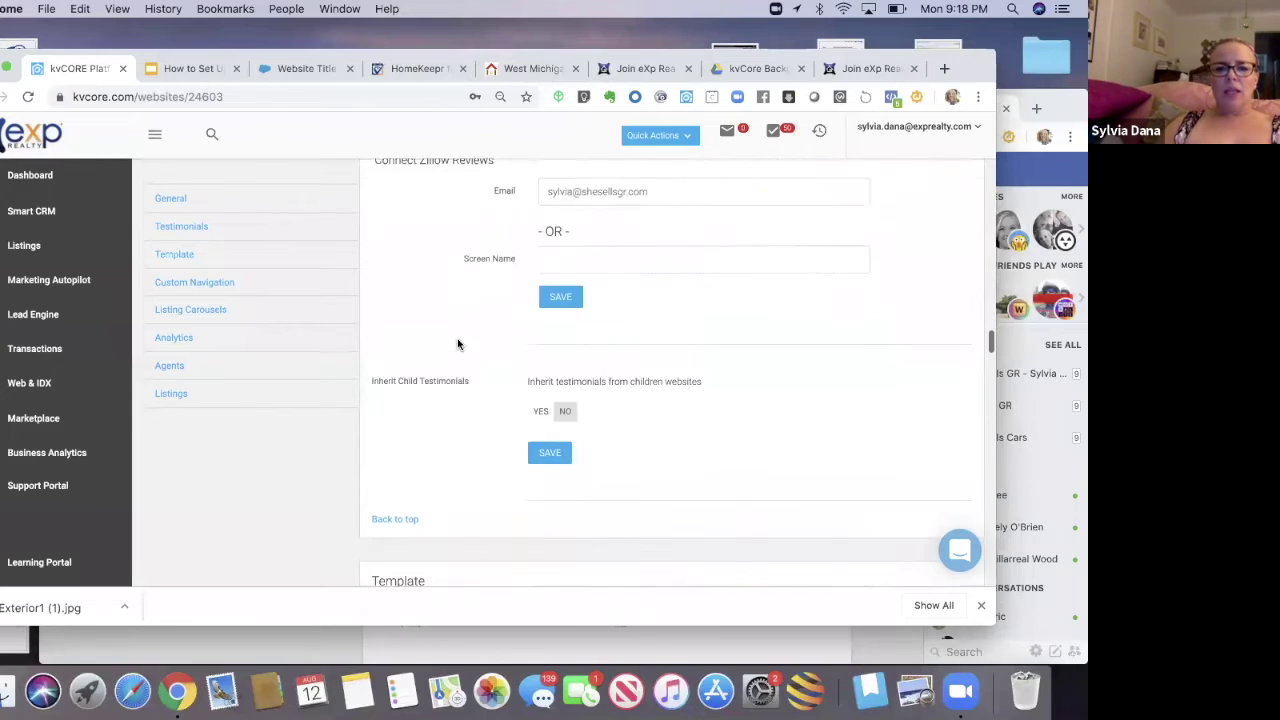
pyautogui.scroll(-8, 457, 344)
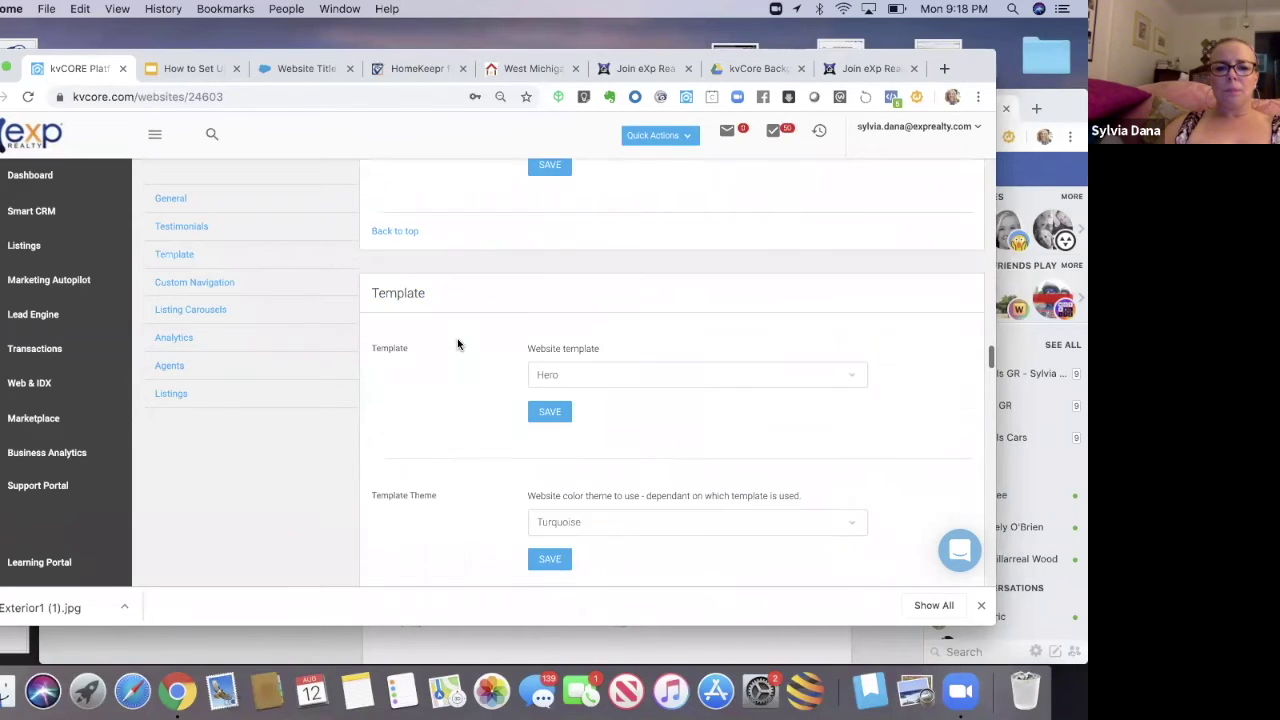
pyautogui.scroll(-5, 457, 344)
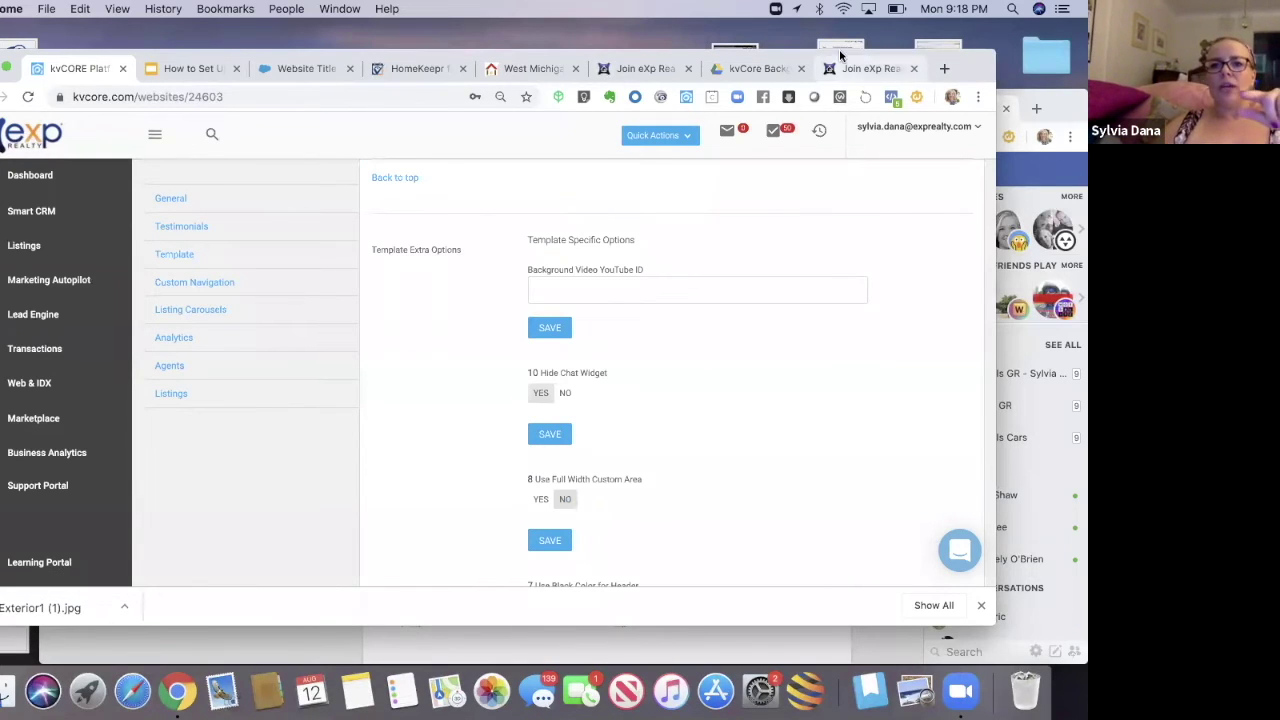
# - Reposition the kvCORE browser window and view the Messenger chat on the live West Michigan homes website
pyautogui.moveTo(840, 56); pyautogui.dragTo(829, 96)
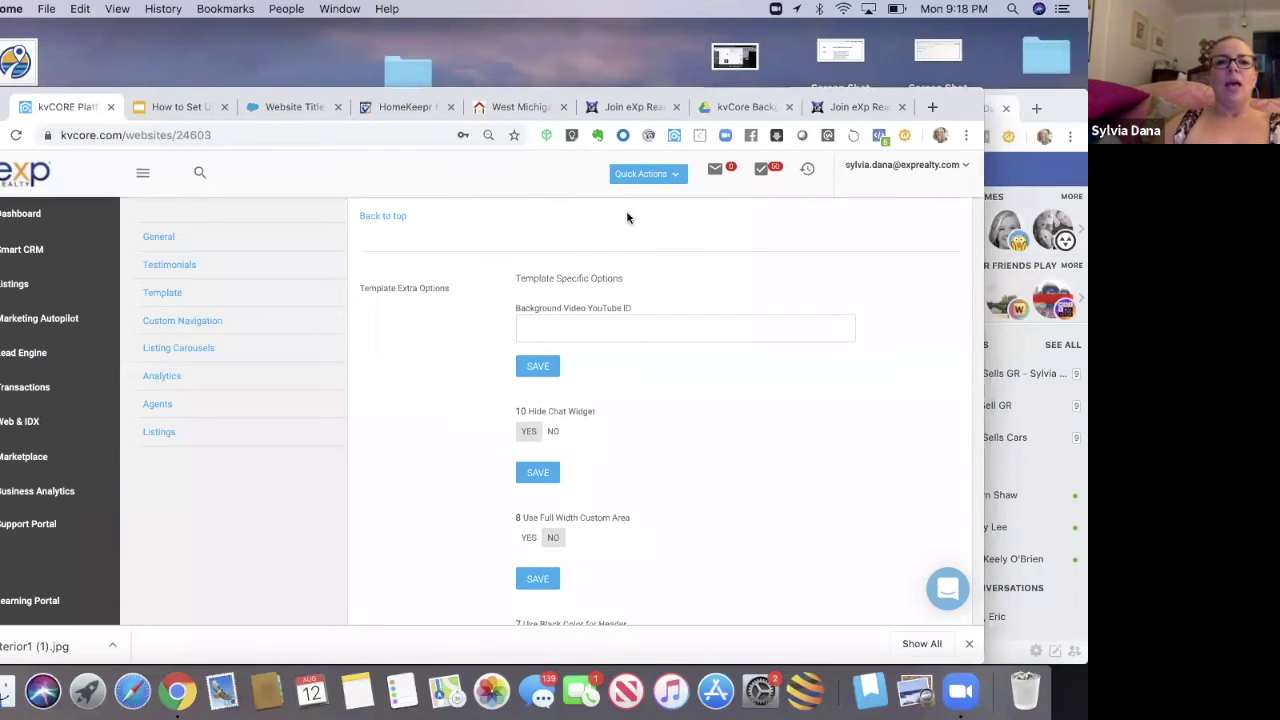
pyautogui.click(540, 110)
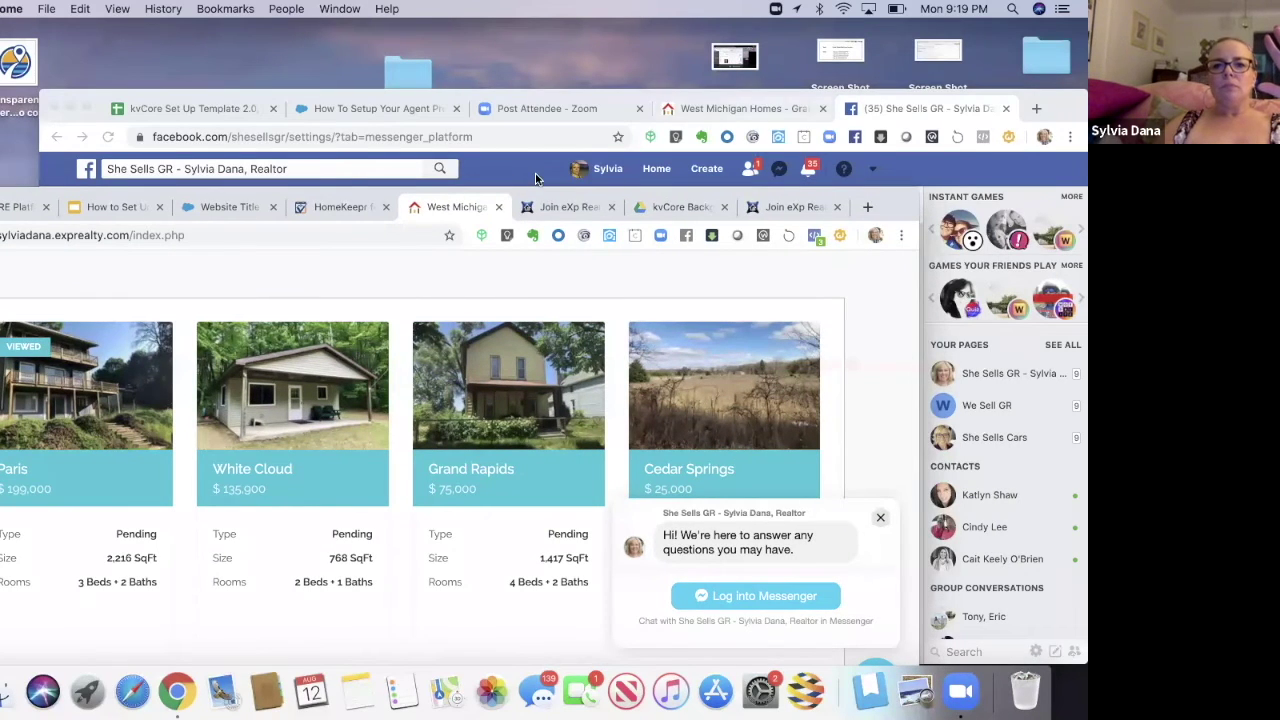
# - Switch to the Facebook window and review the page's Messenger Platform settings, including Whitelisted Domains, Connected Apps and Response Method
pyautogui.click(523, 167)
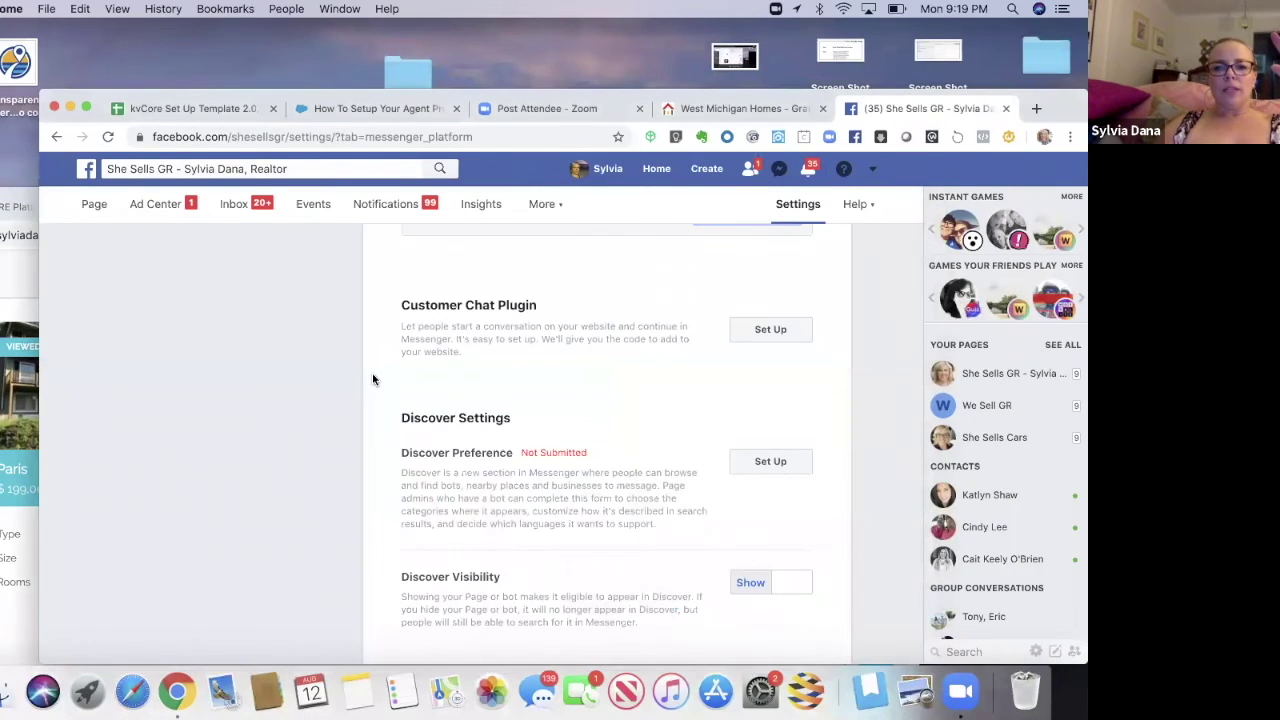
pyautogui.scroll(5, 372, 379)
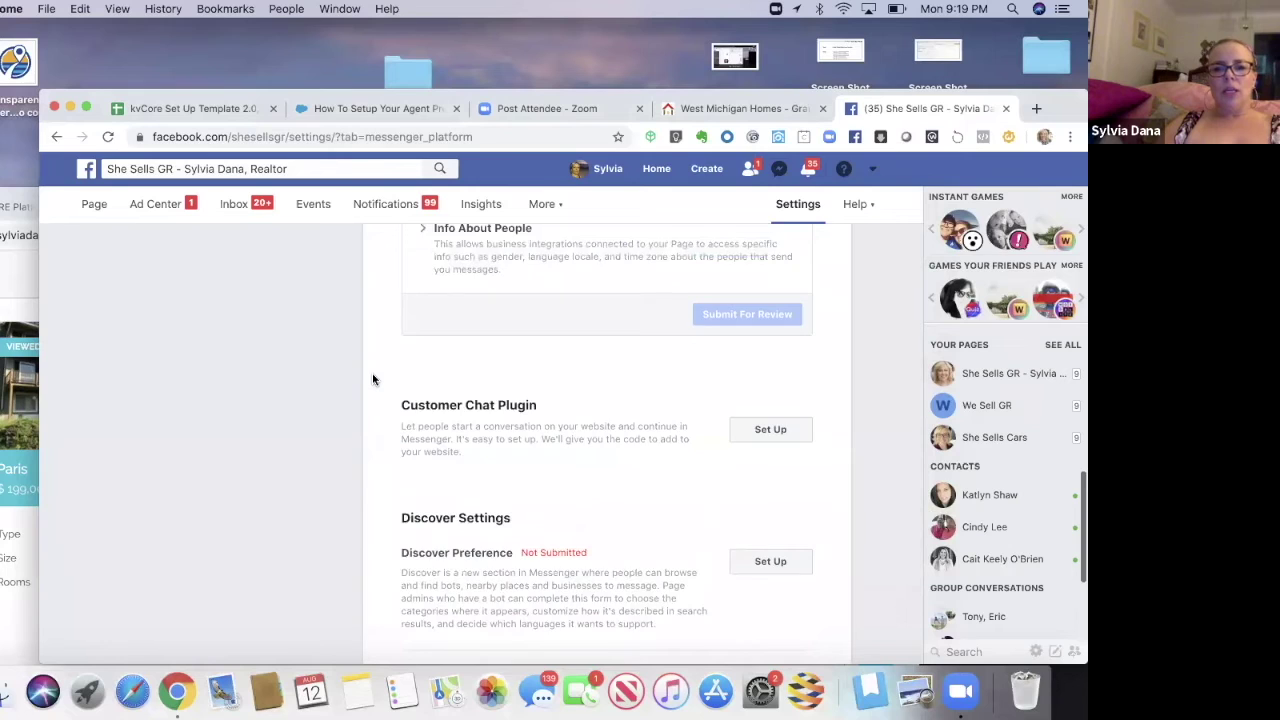
pyautogui.scroll(4, 372, 379)
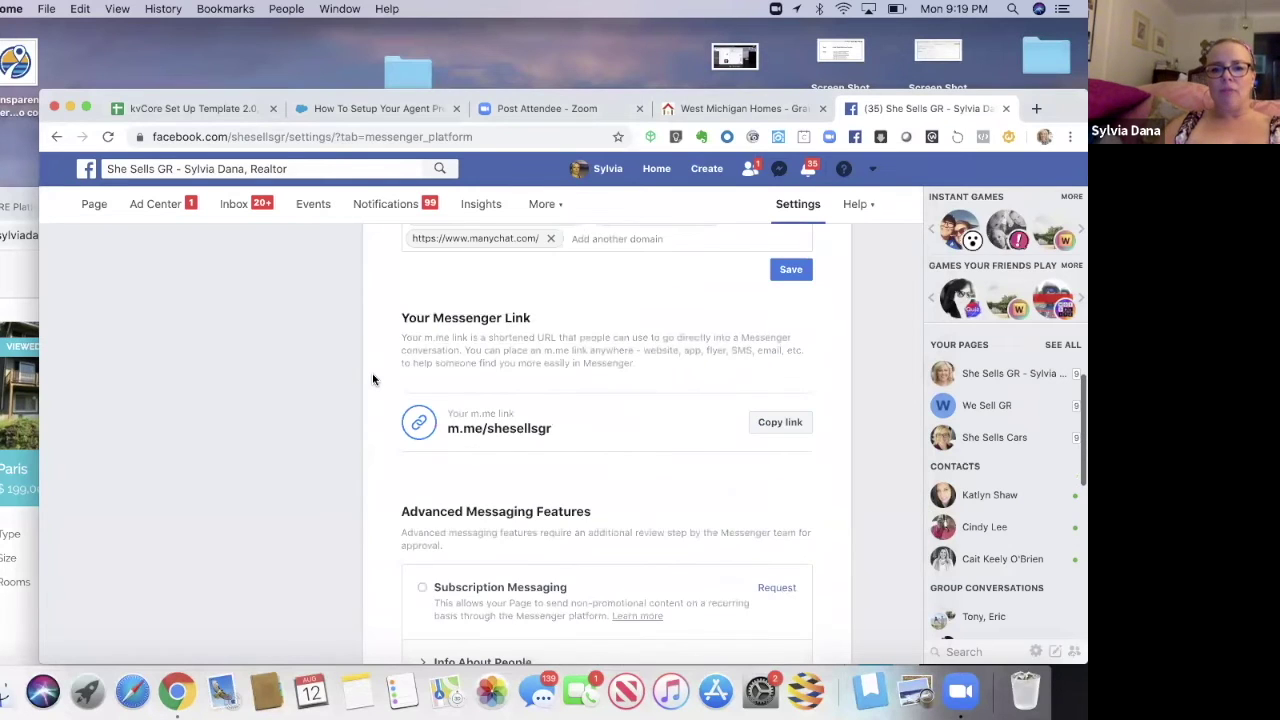
pyautogui.scroll(2, 372, 379)
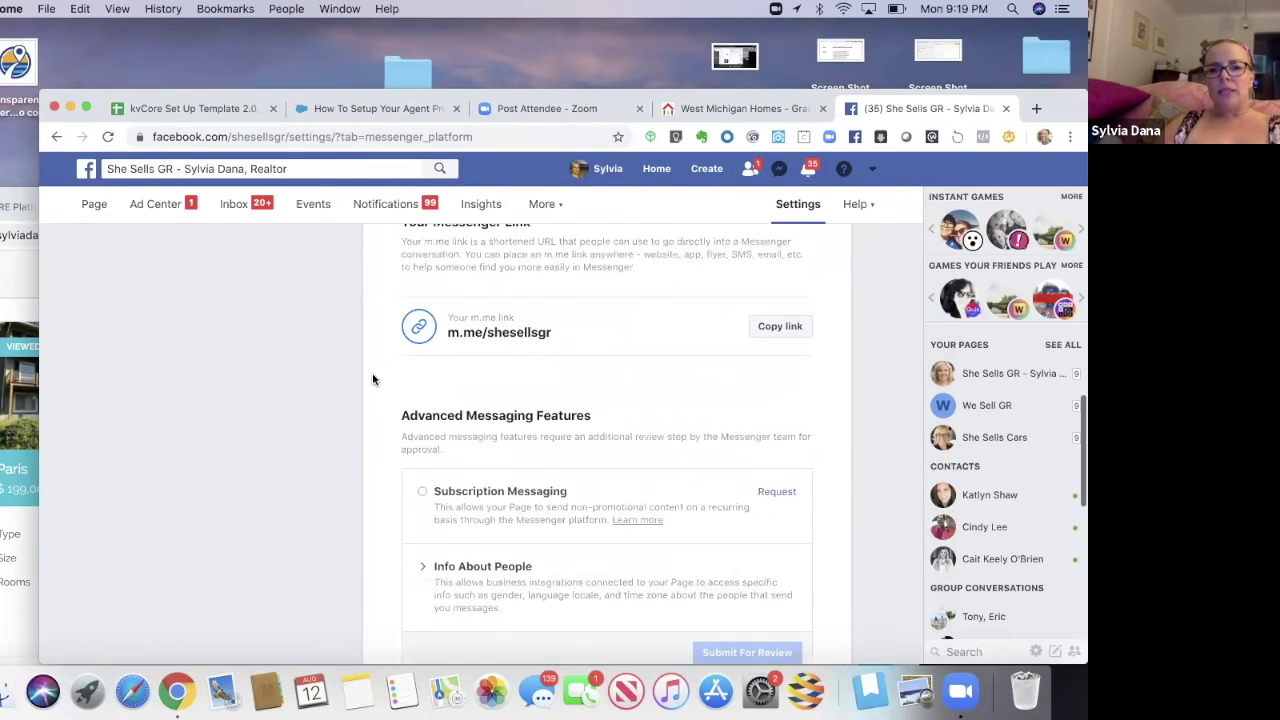
pyautogui.scroll(5, 372, 379)
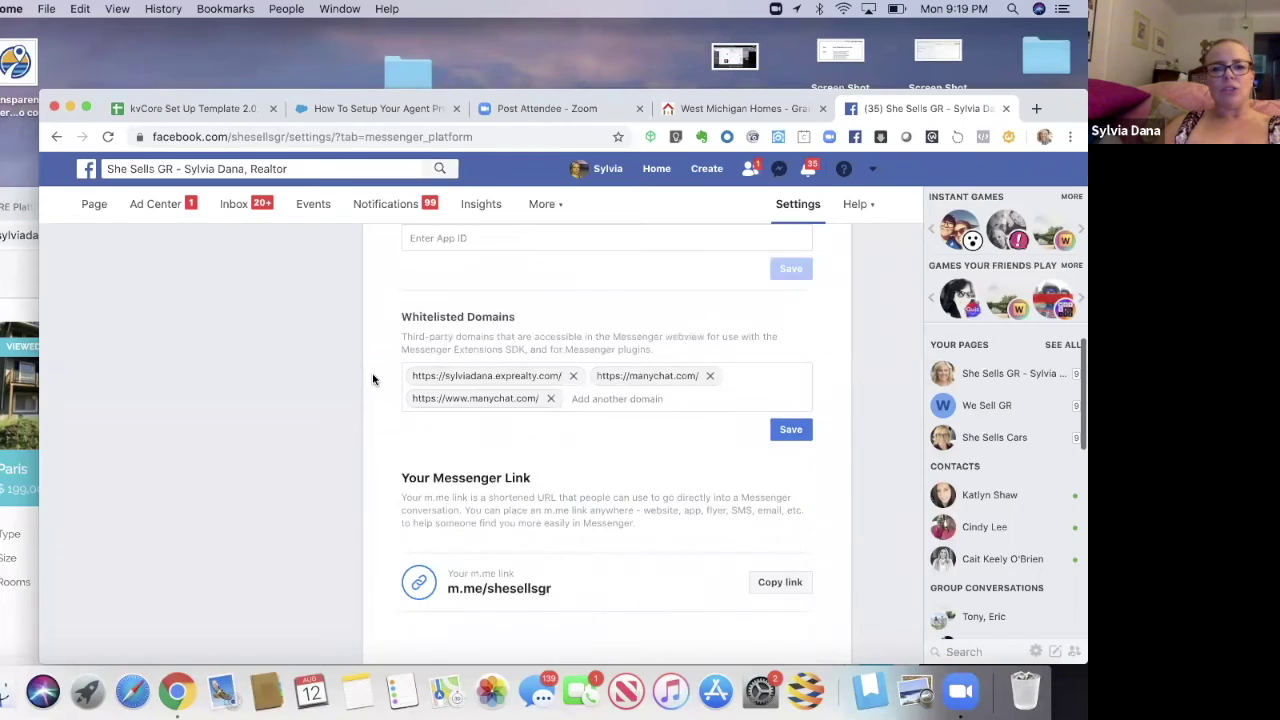
pyautogui.scroll(9, 372, 379)
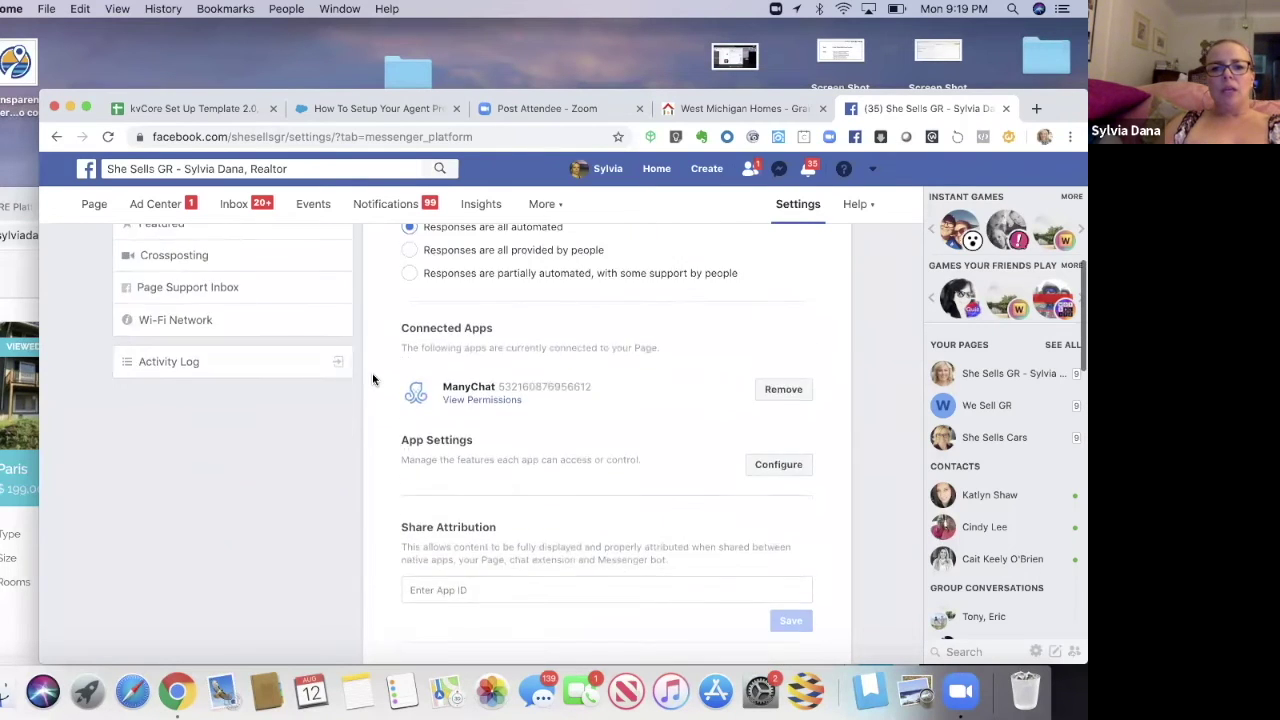
pyautogui.scroll(1, 372, 379)
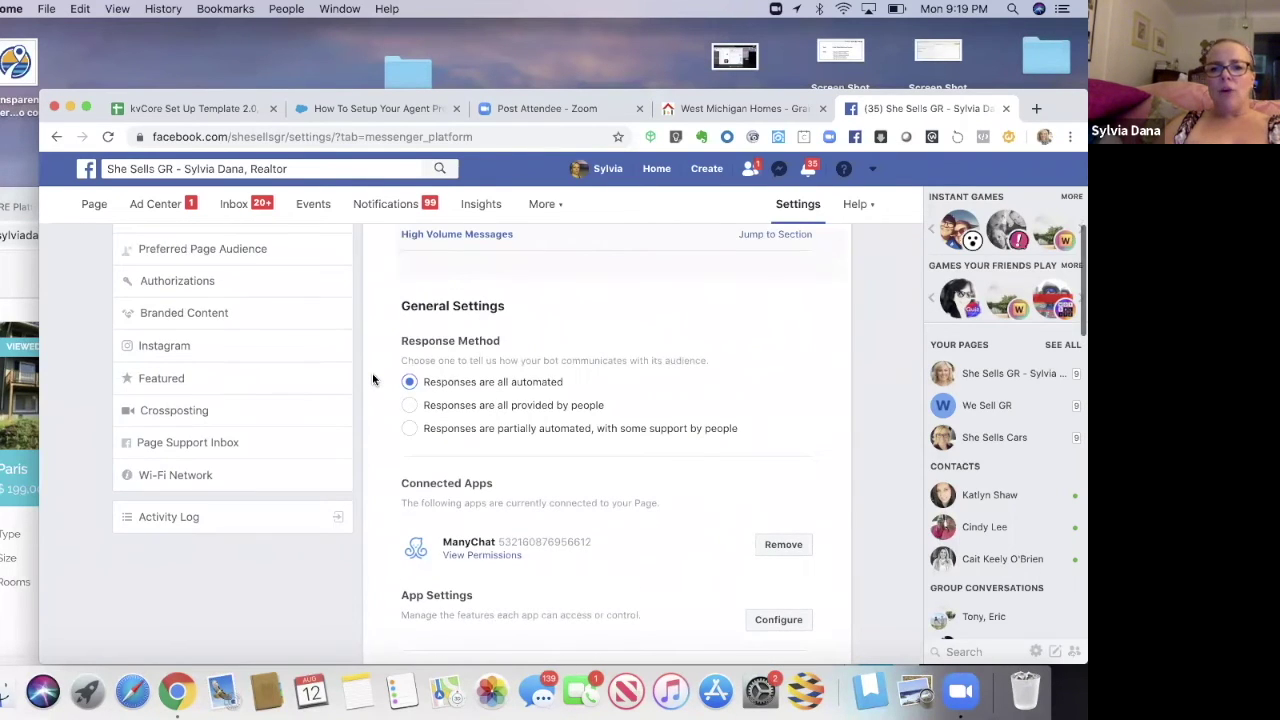
pyautogui.scroll(4, 372, 379)
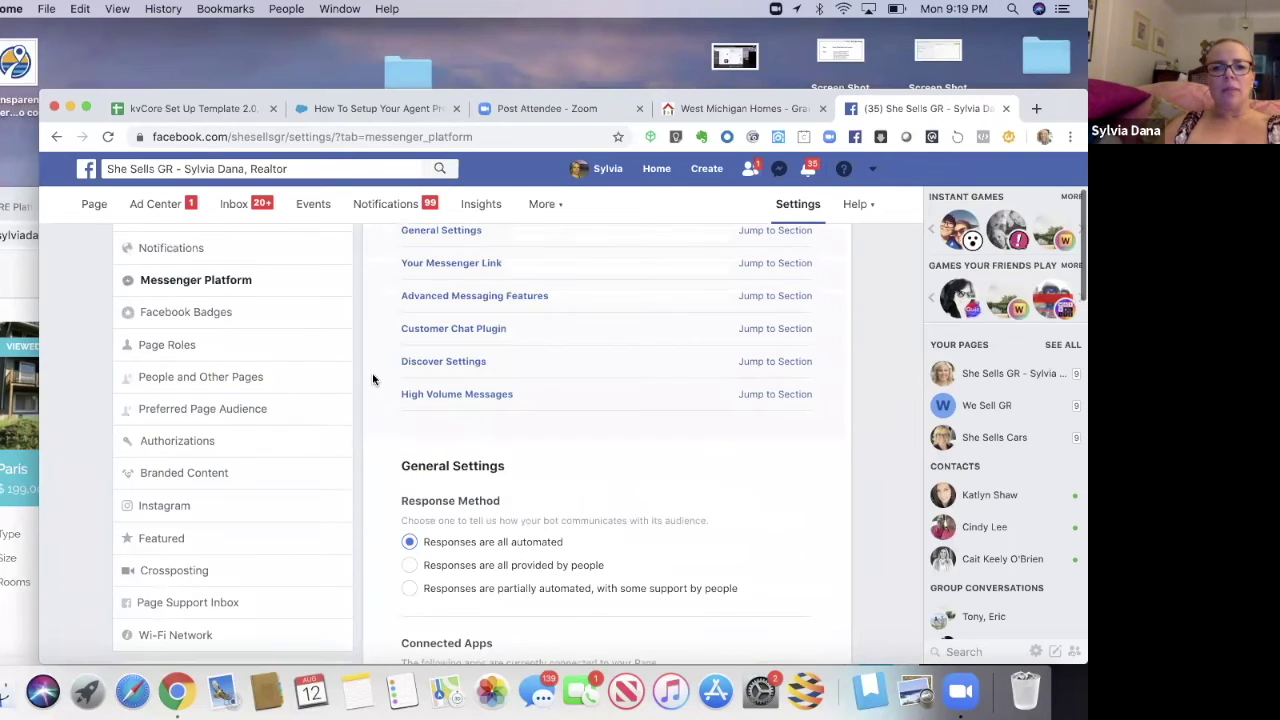
pyautogui.scroll(1, 372, 379)
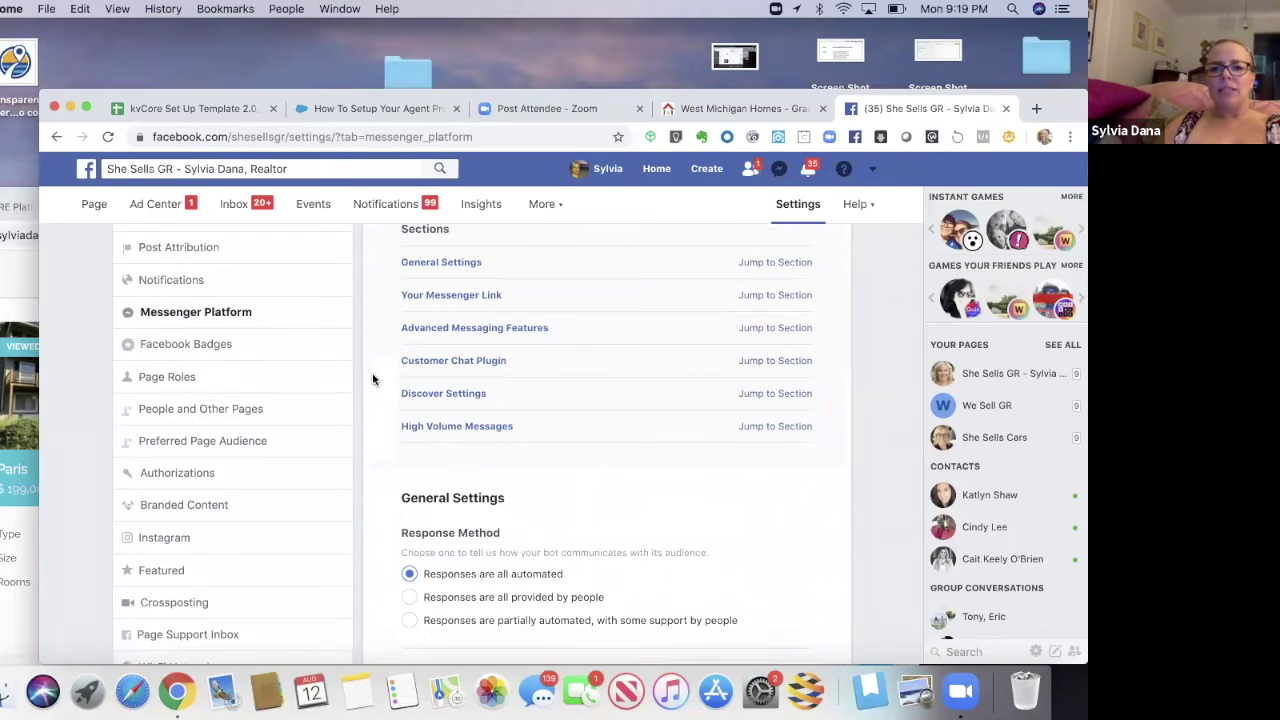
pyautogui.scroll(1, 372, 379)
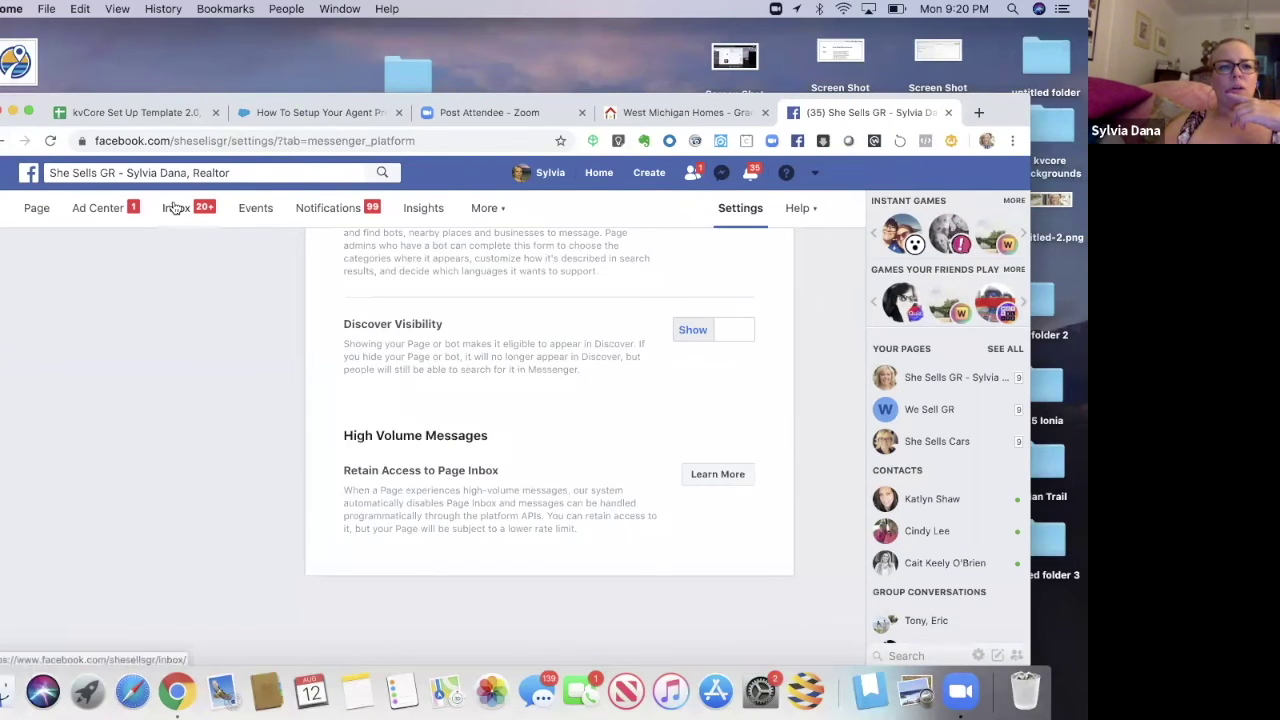
# - Open the Facebook page's Inbox, move the window up and view the second Messenger conversation in the list
pyautogui.click(176, 207)
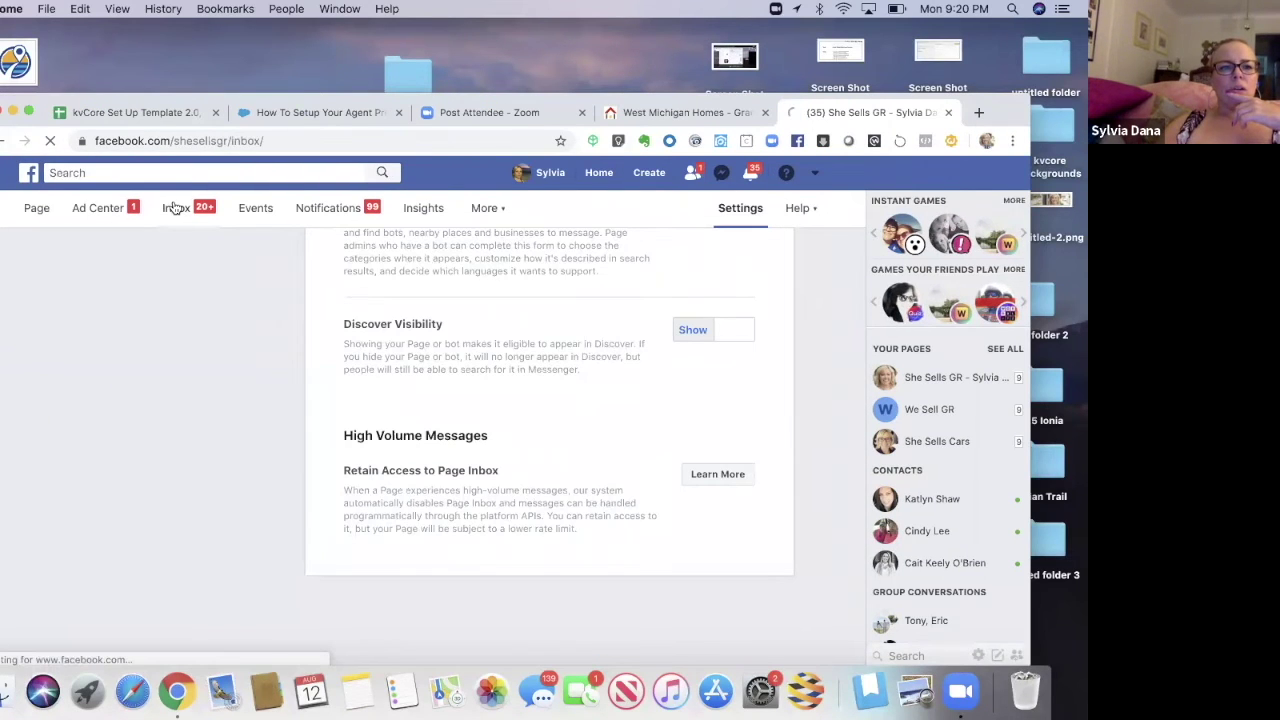
pyautogui.moveTo(171, 100); pyautogui.dragTo(162, 96)
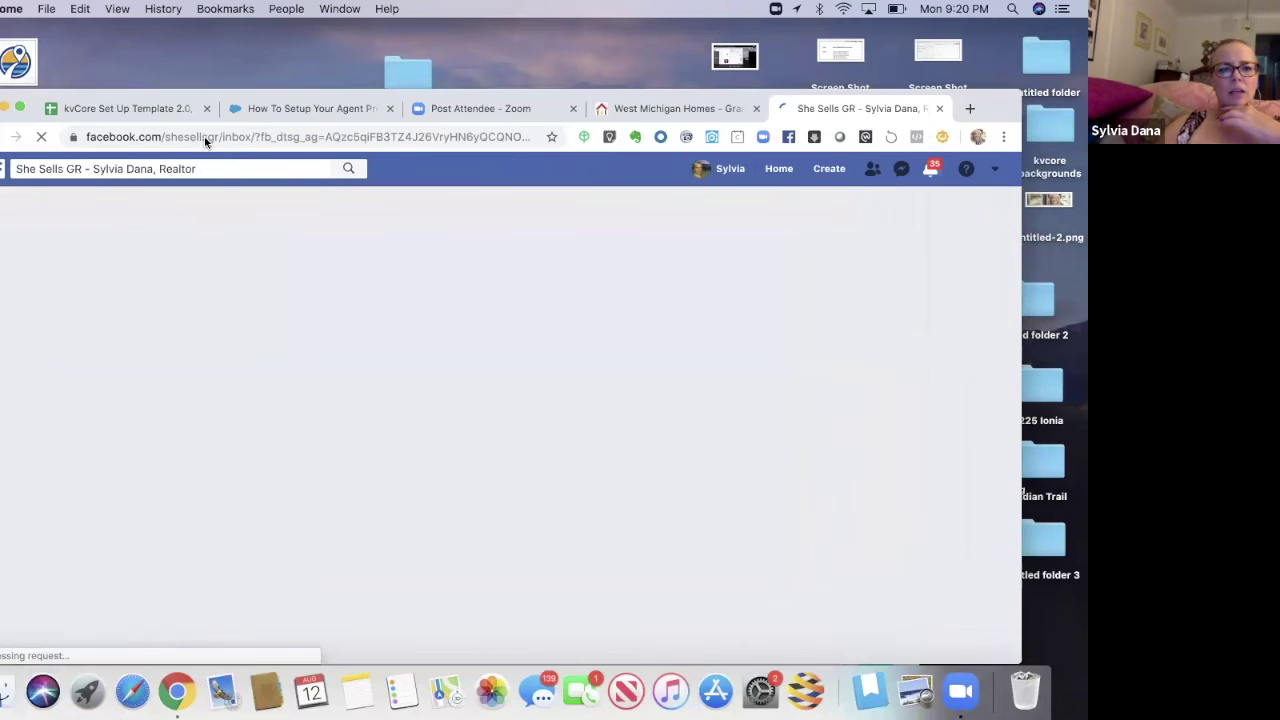
pyautogui.moveTo(209, 96); pyautogui.dragTo(180, 45)
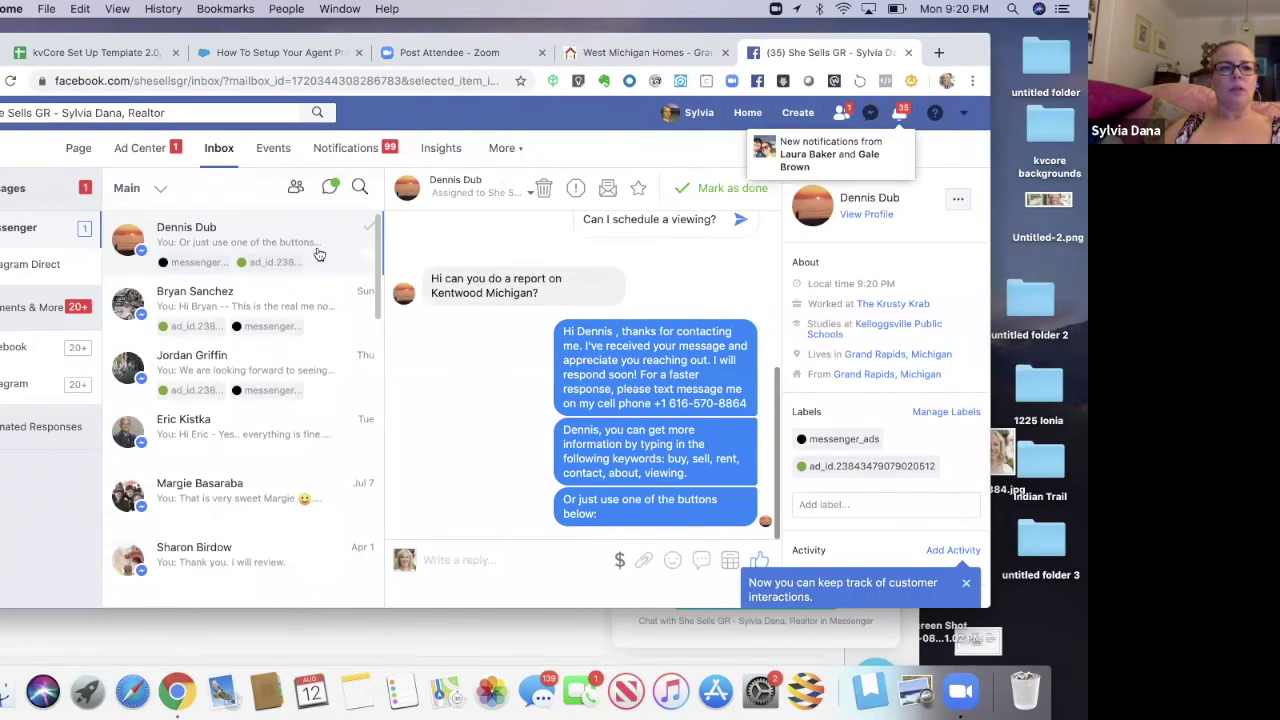
pyautogui.click(306, 301)
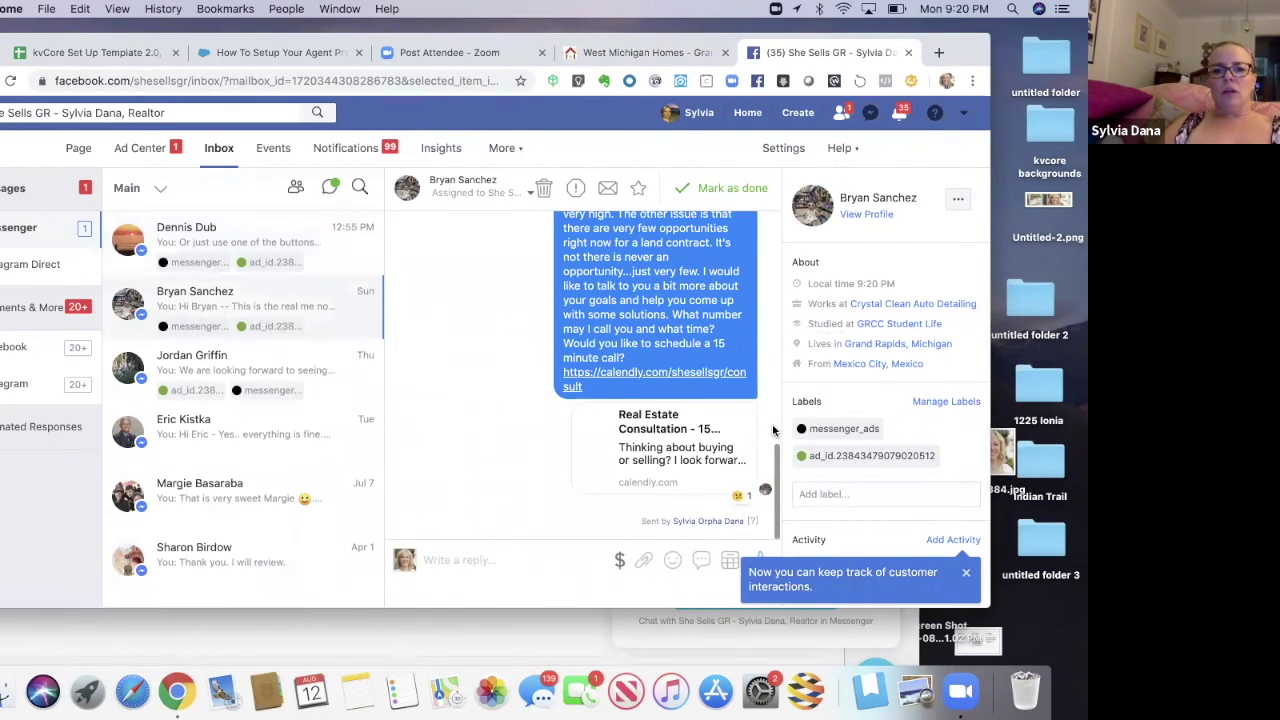
# - Review the open Messenger conversation from its automated greeting and suggested questions through the lead's message and the automatic replies
pyautogui.scroll(10, 776, 460)
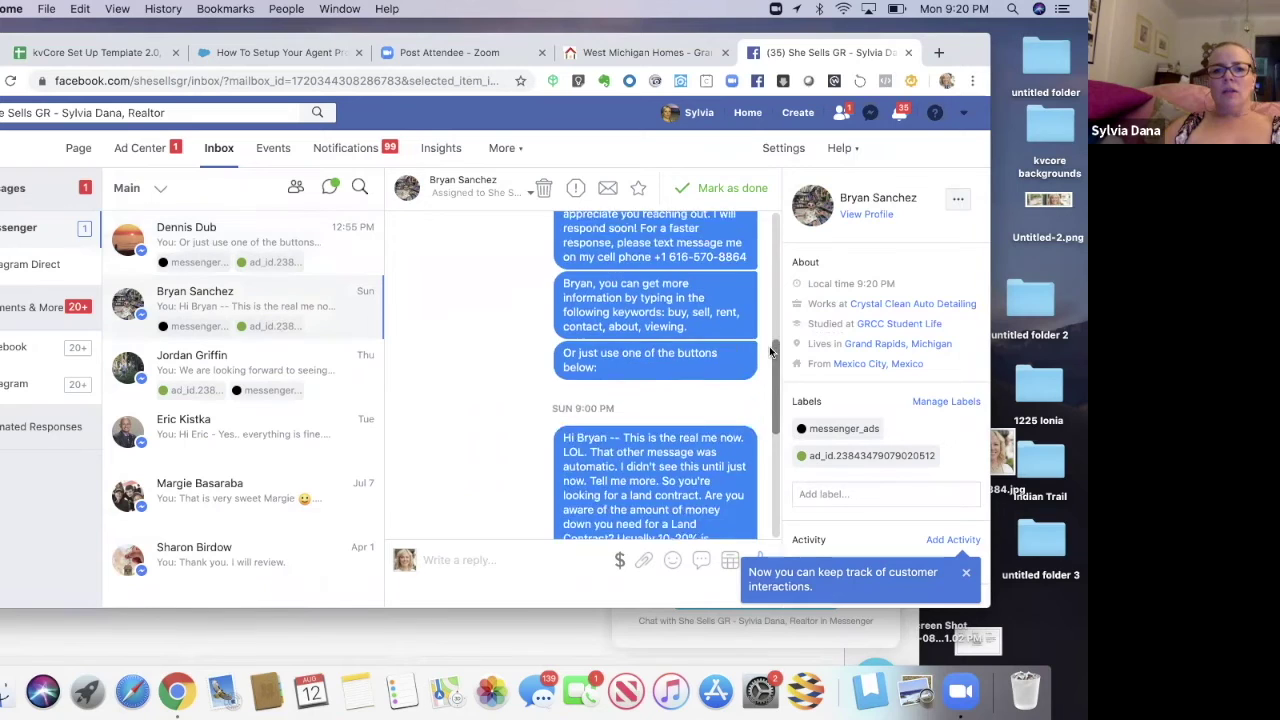
pyautogui.scroll(5, 768, 260)
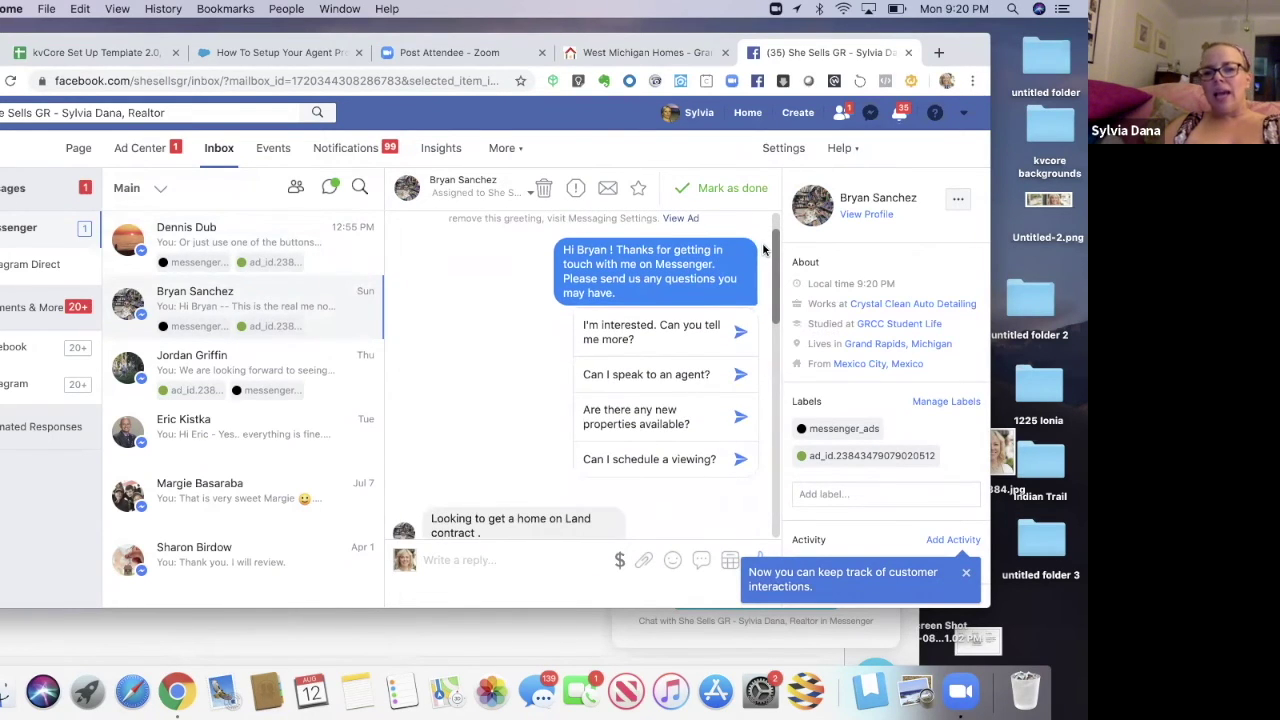
pyautogui.scroll(-2, 764, 252)
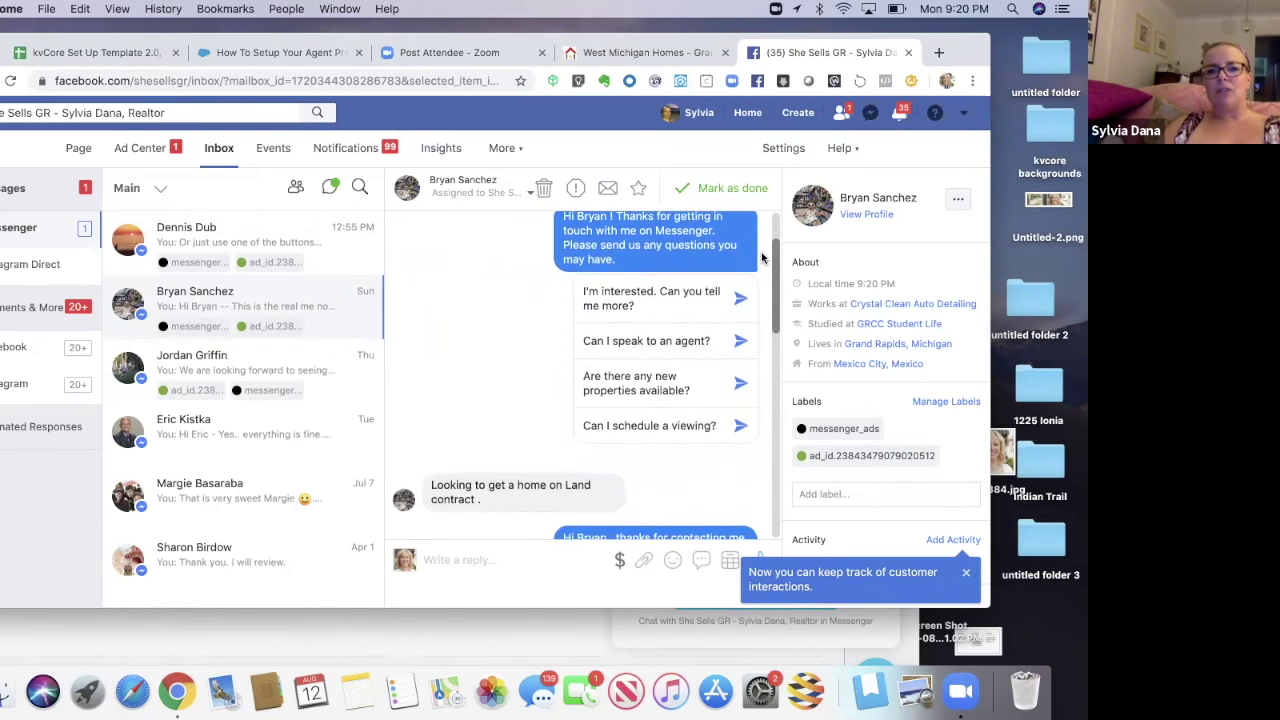
pyautogui.scroll(-1, 762, 259)
pyautogui.scroll(-3, 762, 262)
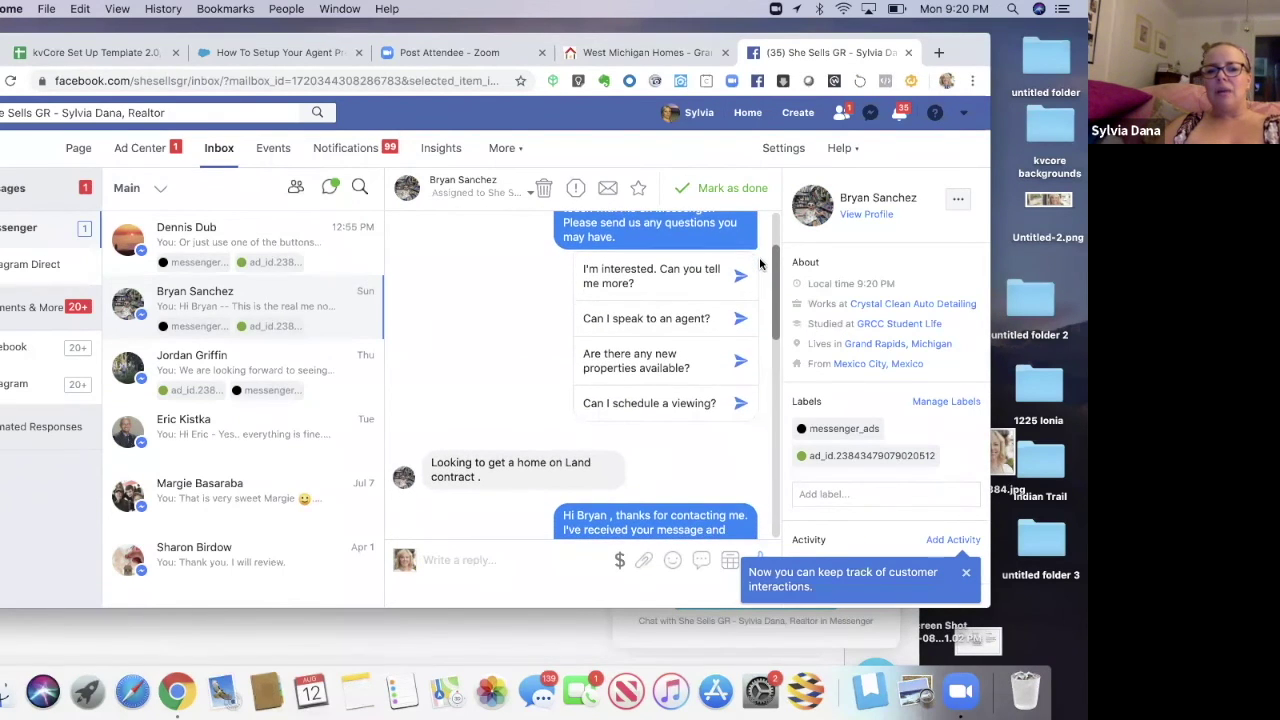
pyautogui.scroll(-1, 759, 270)
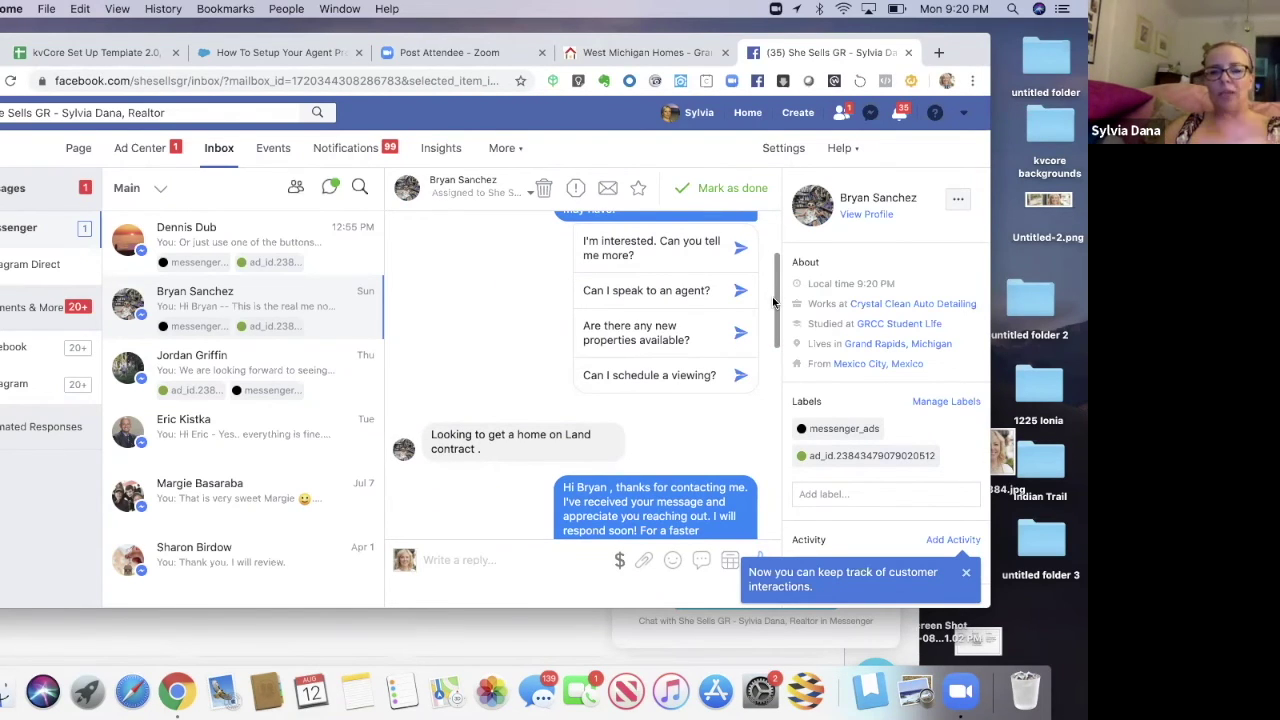
pyautogui.scroll(-2, 773, 305)
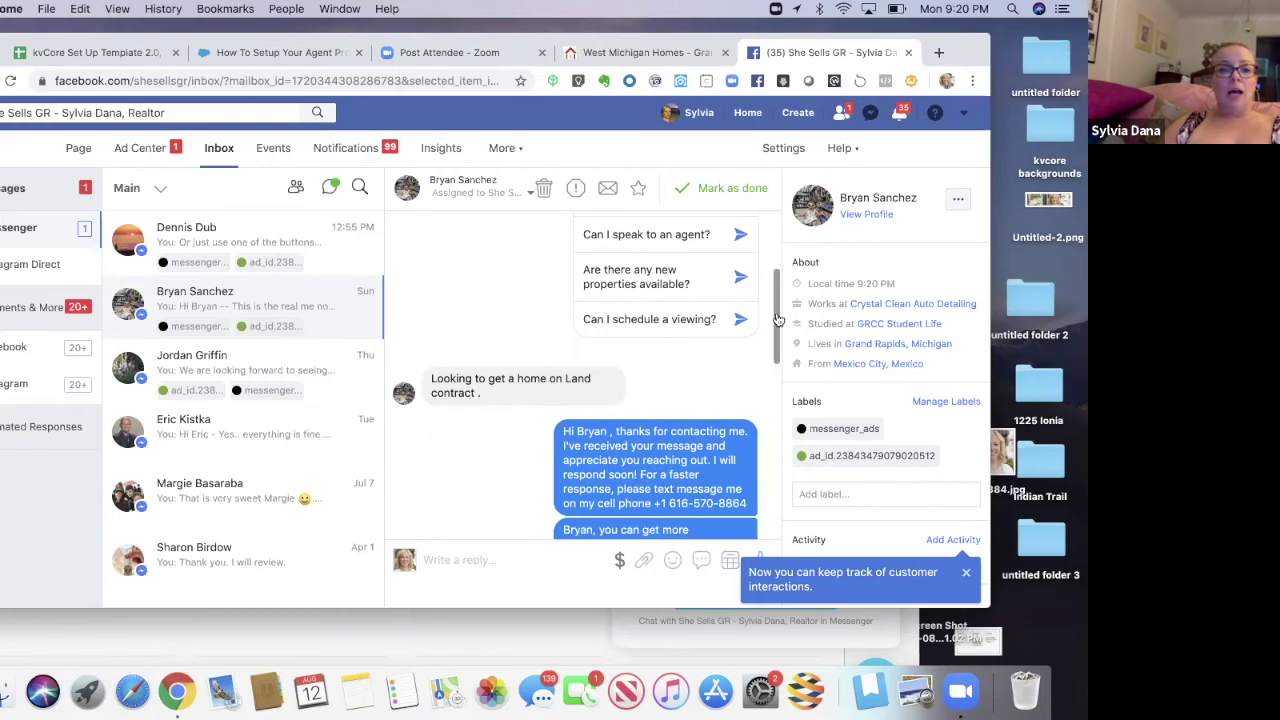
# - Open the first Messenger conversation in the inbox and send the reply "Hi! I will send you a report on Kentwood ASAP!"
pyautogui.click(228, 247)
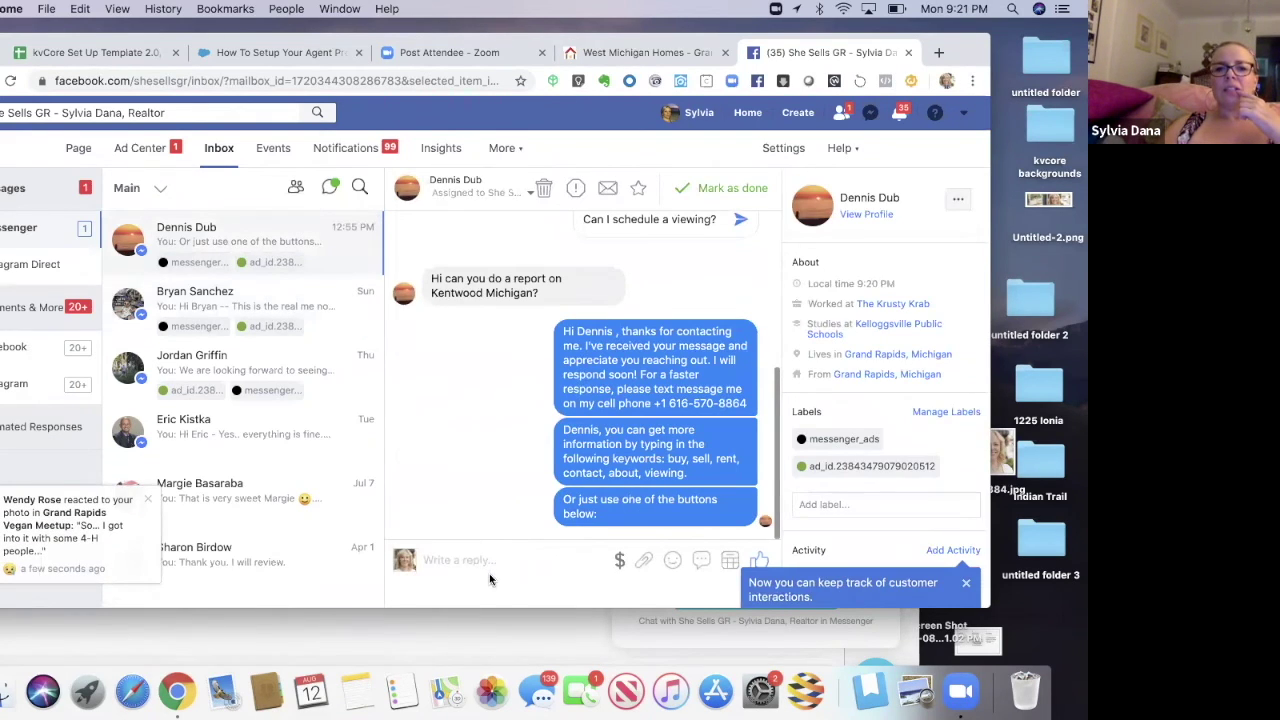
pyautogui.click(483, 559)
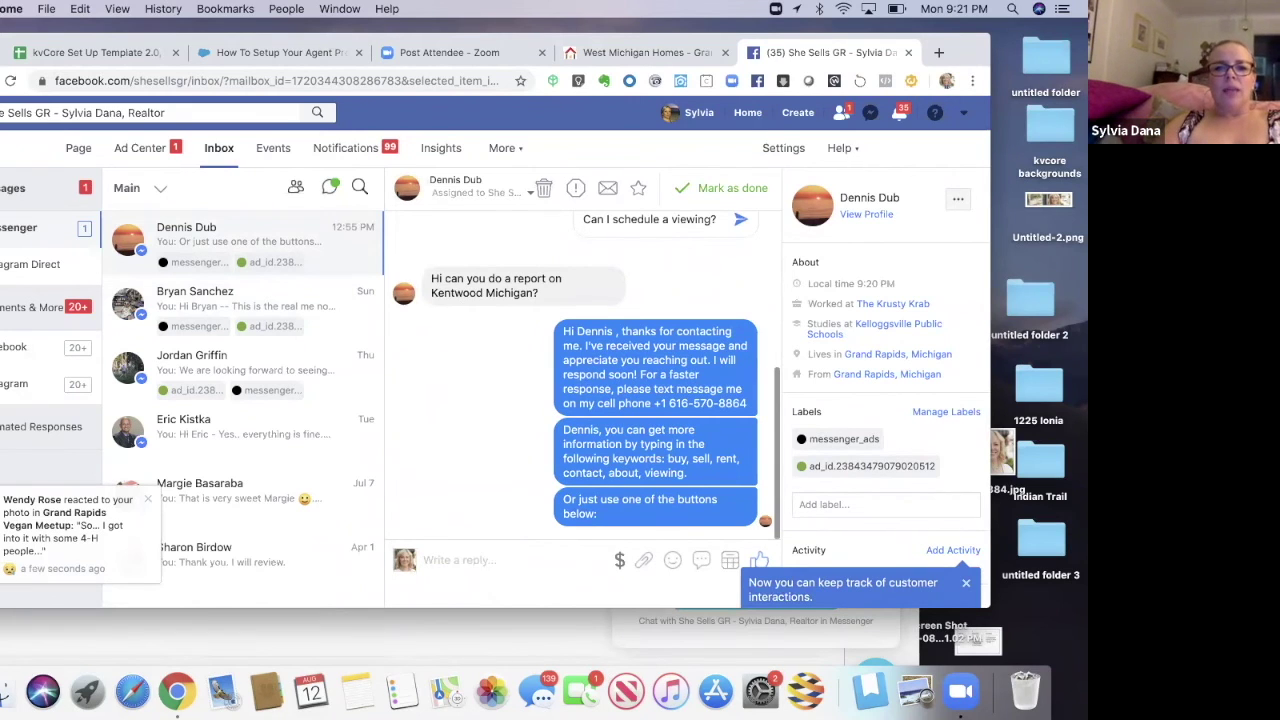
pyautogui.write('Hi! I will')
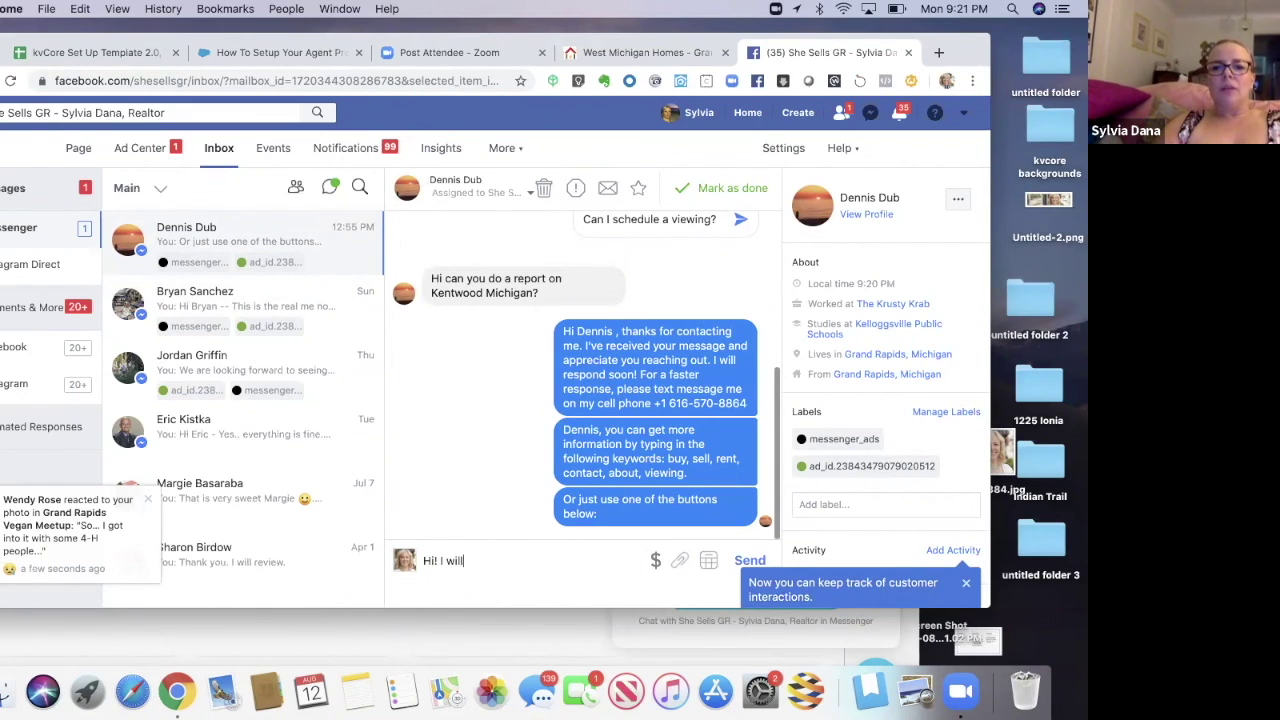
pyautogui.write(' send you a rep')
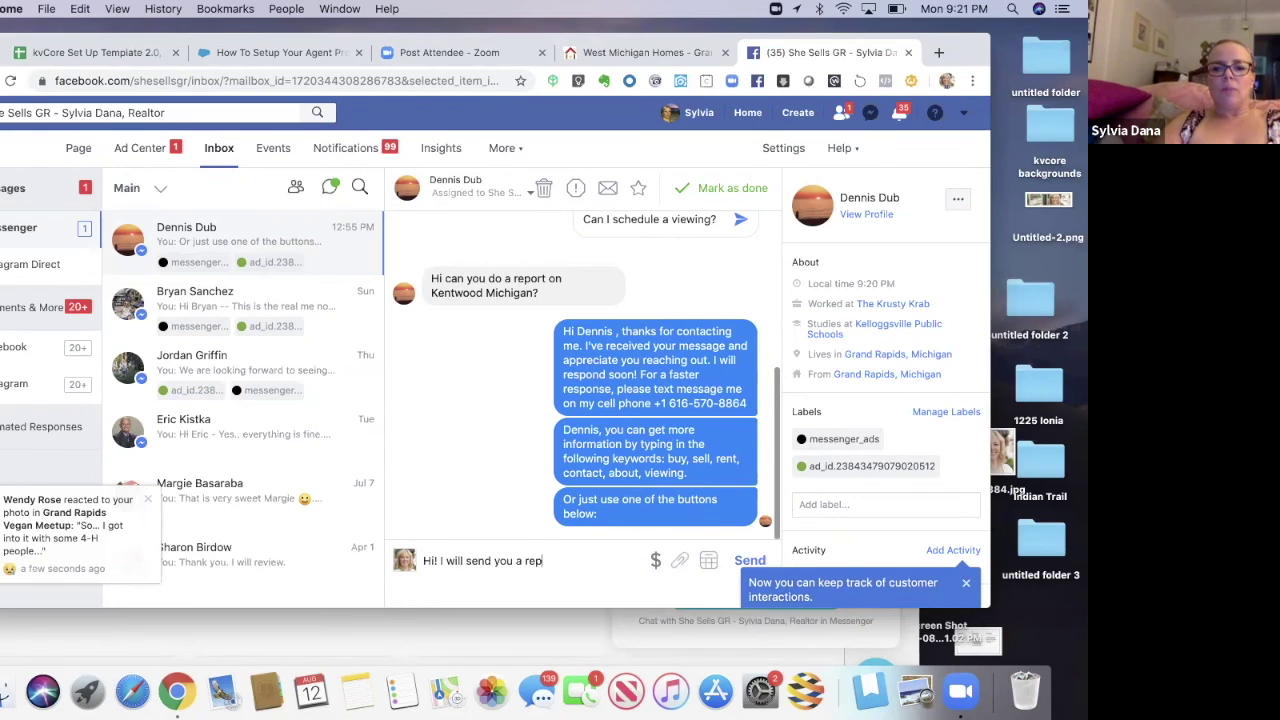
pyautogui.write('ort on Kentwo')
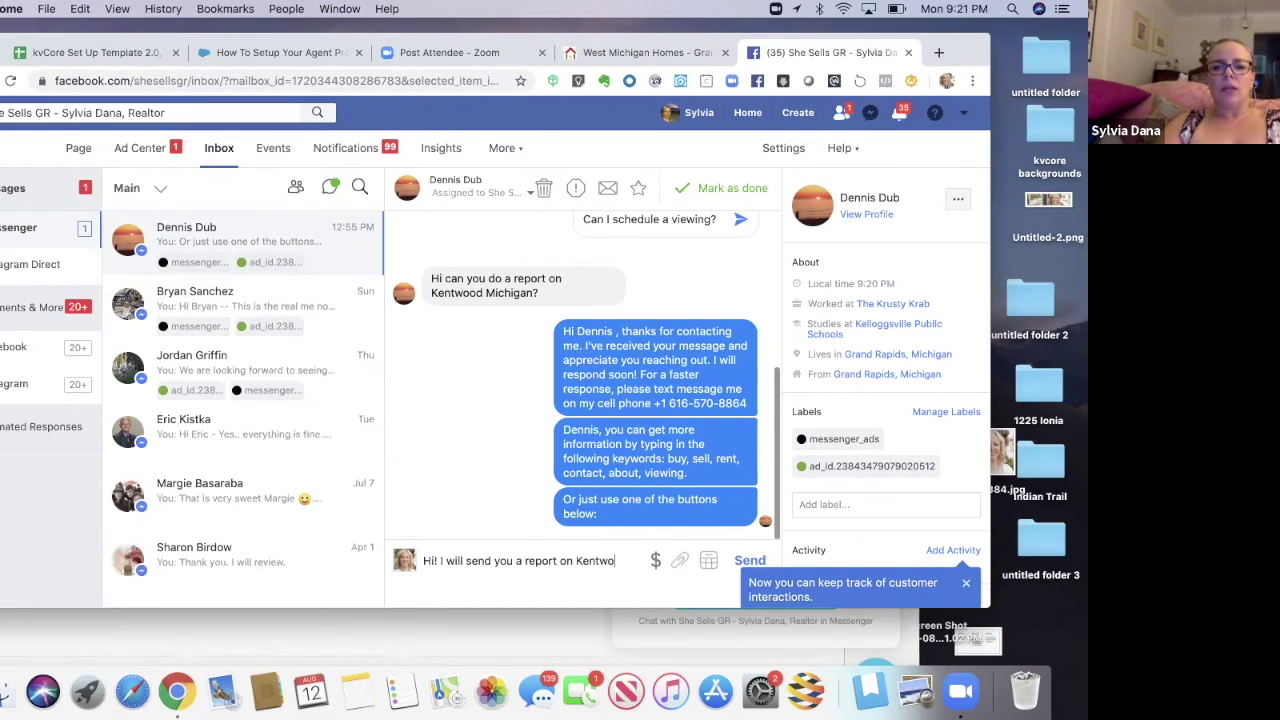
pyautogui.write('od ASA')
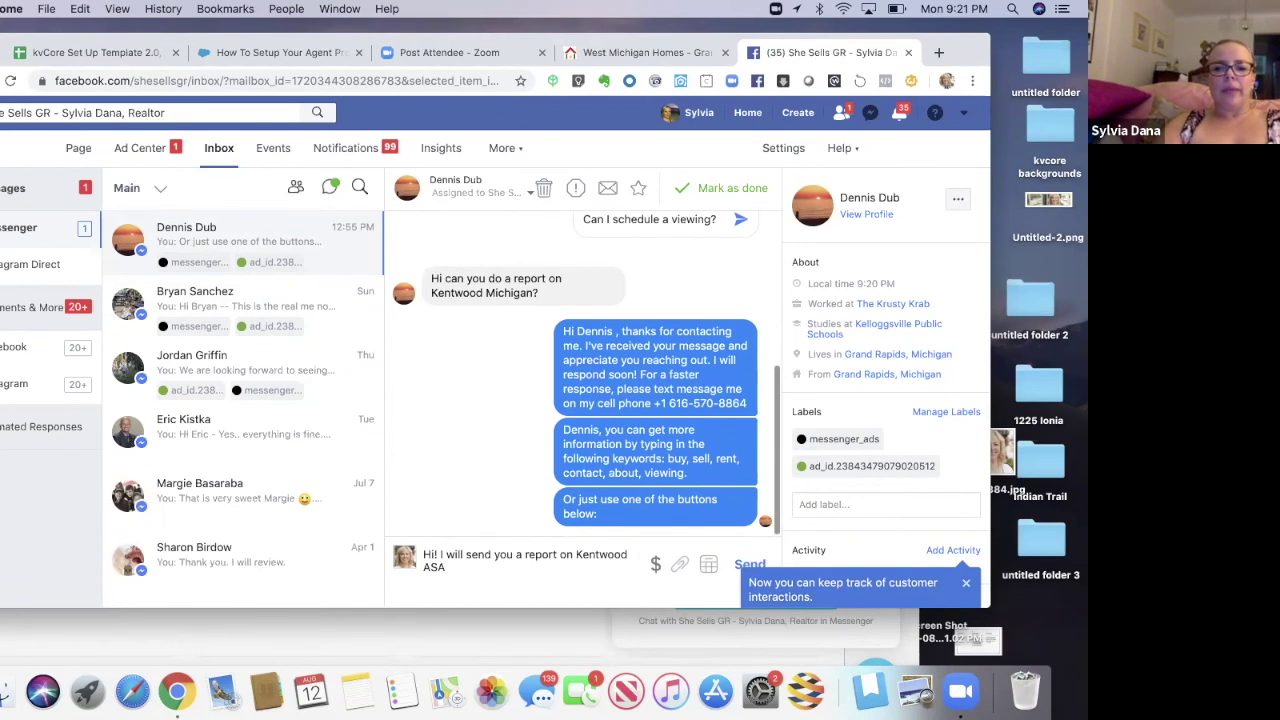
pyautogui.write('P!')
pyautogui.press('Return')
pyautogui.press('Return')
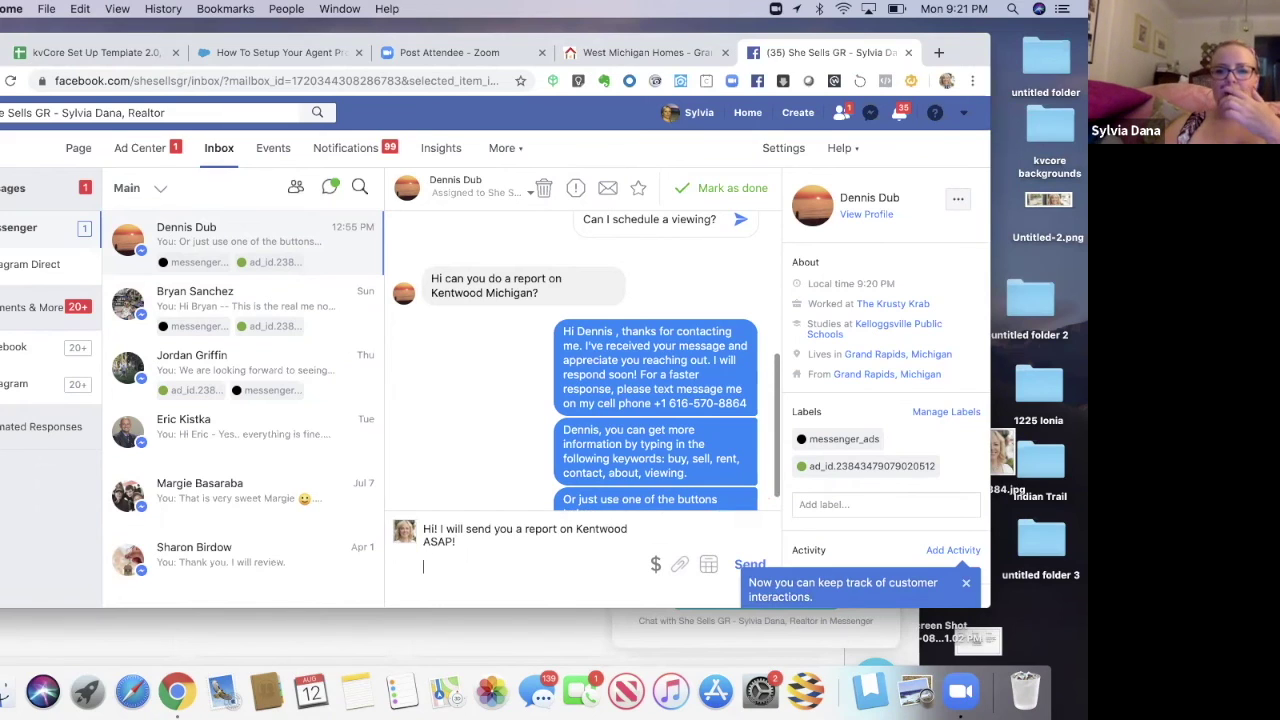
pyautogui.click(749, 565)
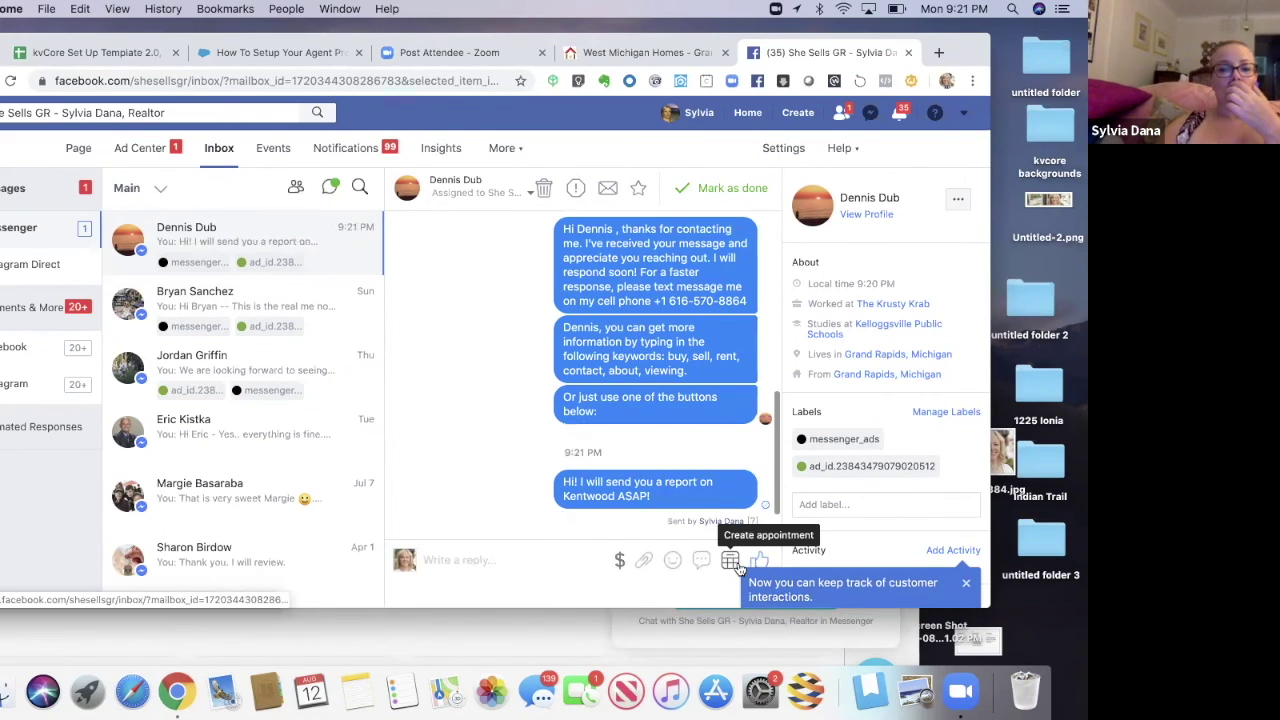